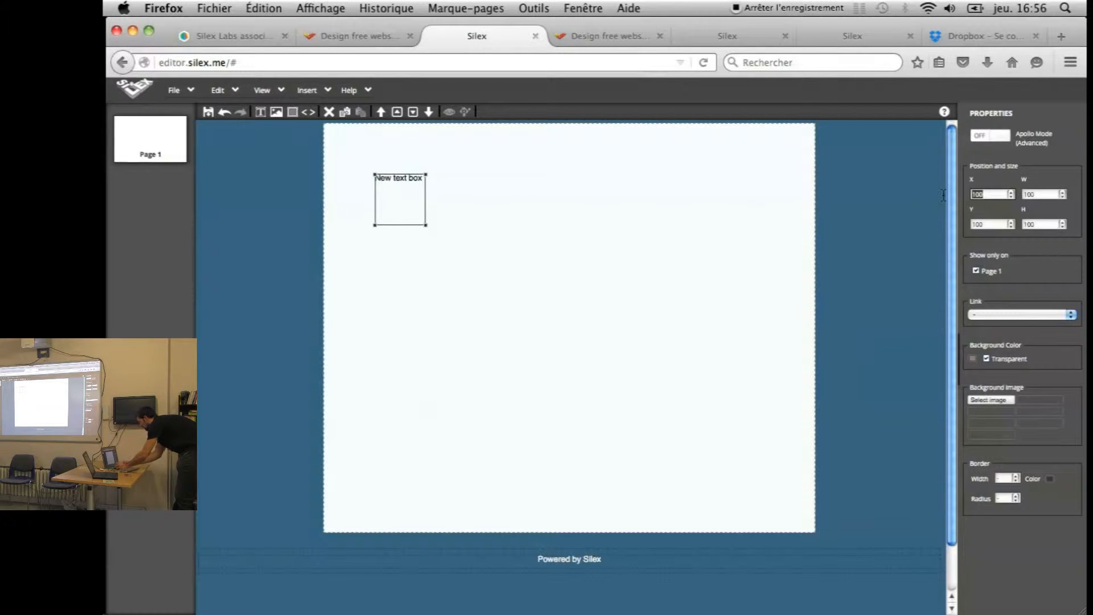
Set the text box's X and Y to 0, then drag it toward the upper middle of the page
text(0)
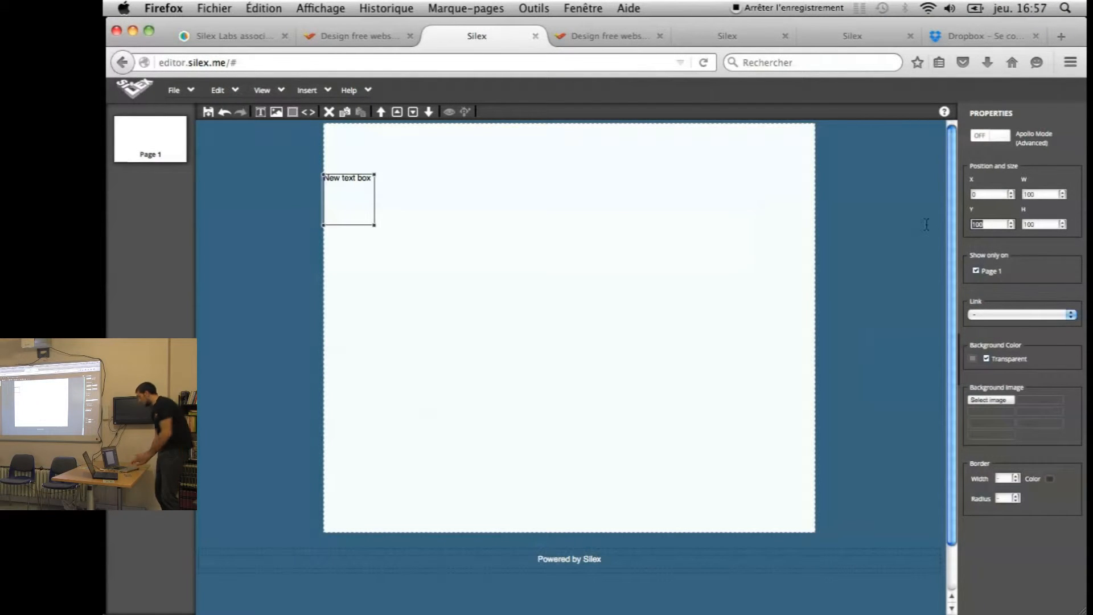
text(0)
key(Return)
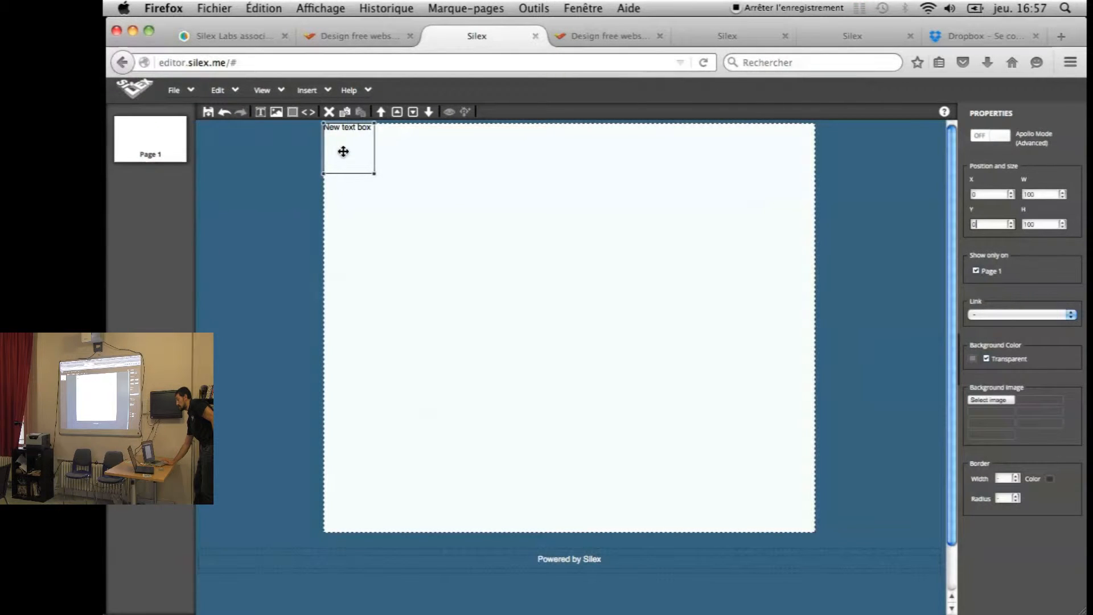
drag(343, 152, 607, 270)
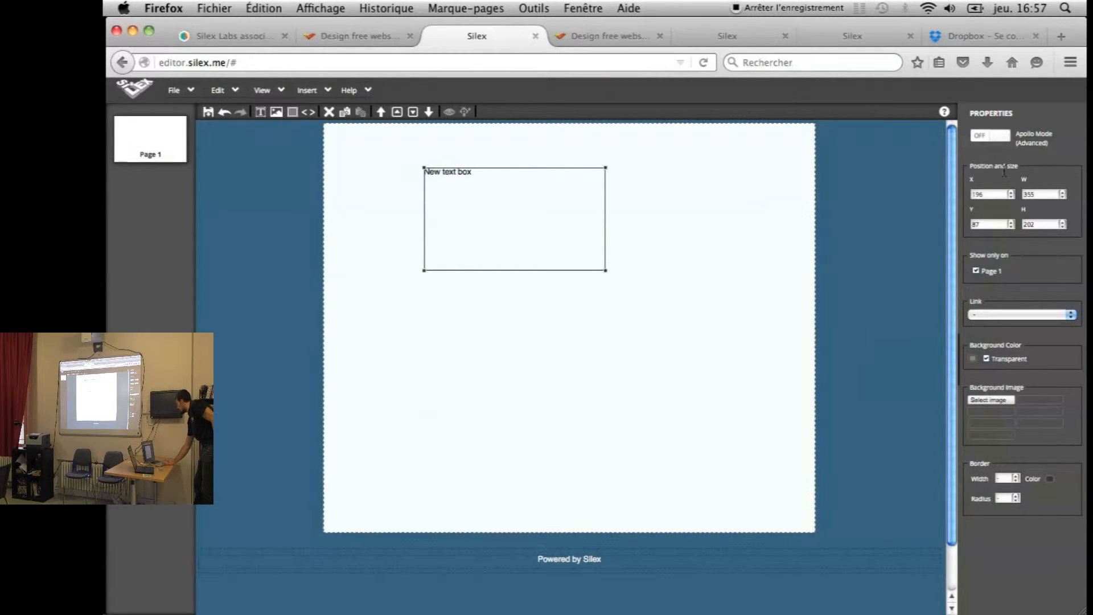
Resize the text box to 400 wide by 300 tall and open its content for editing
double_click(1041, 194)
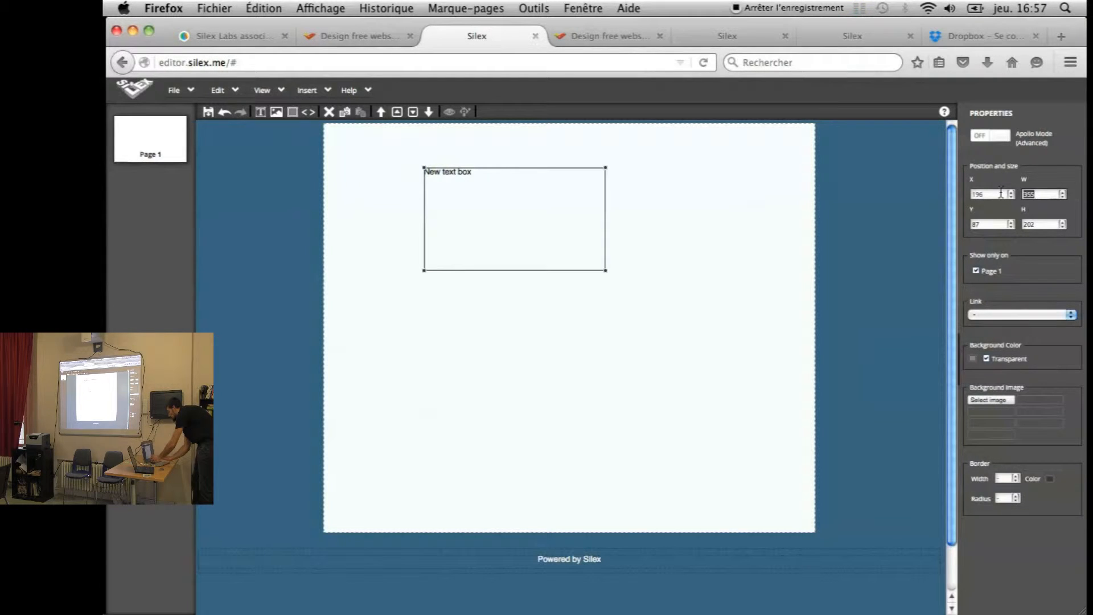
text(400)
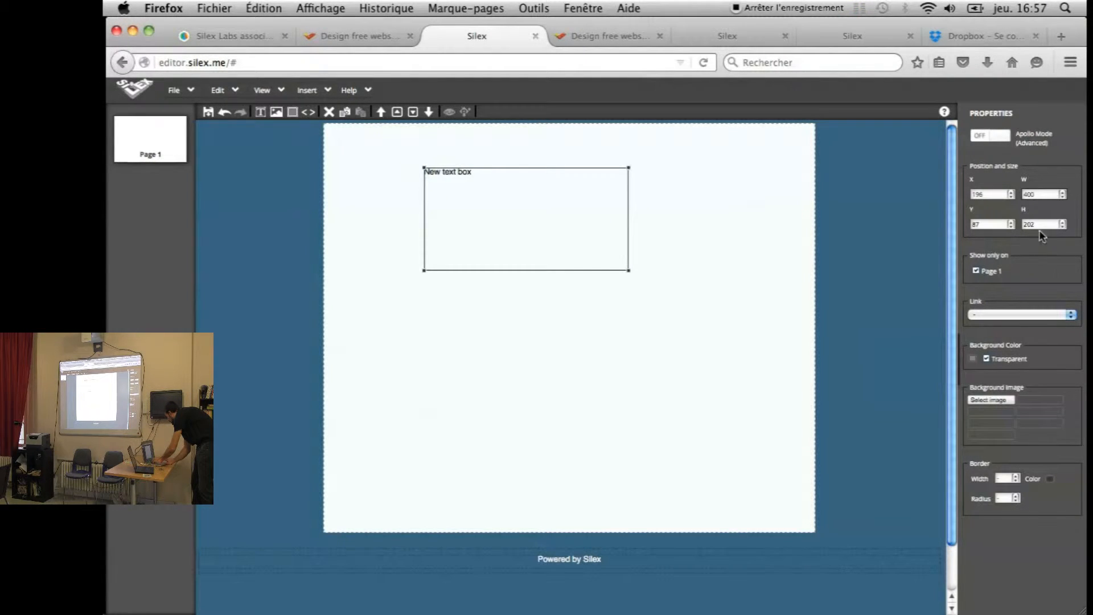
text(300)
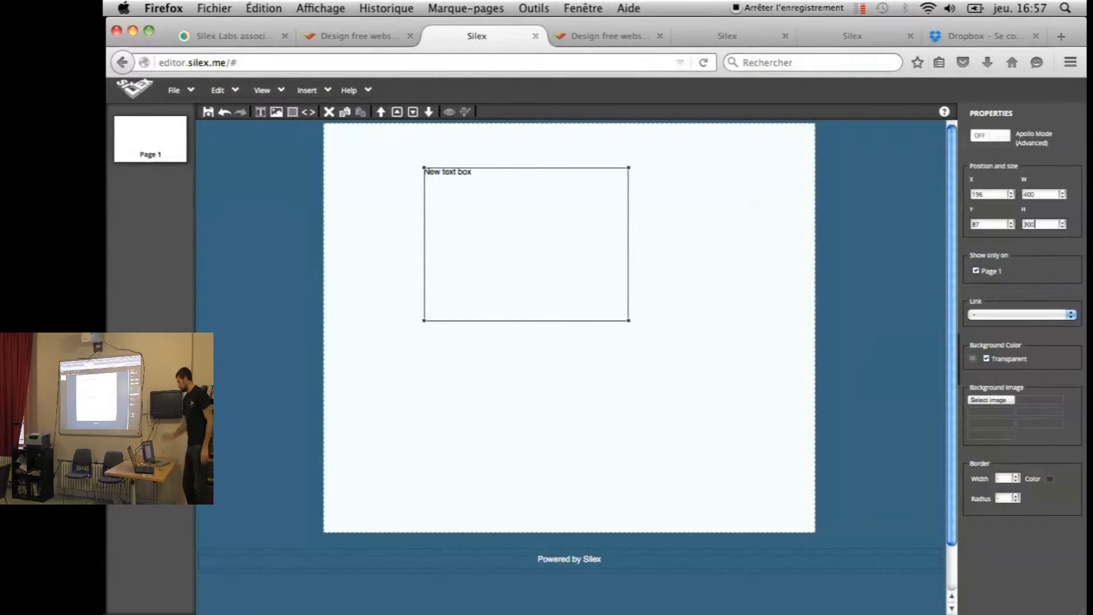
double_click(470, 246)
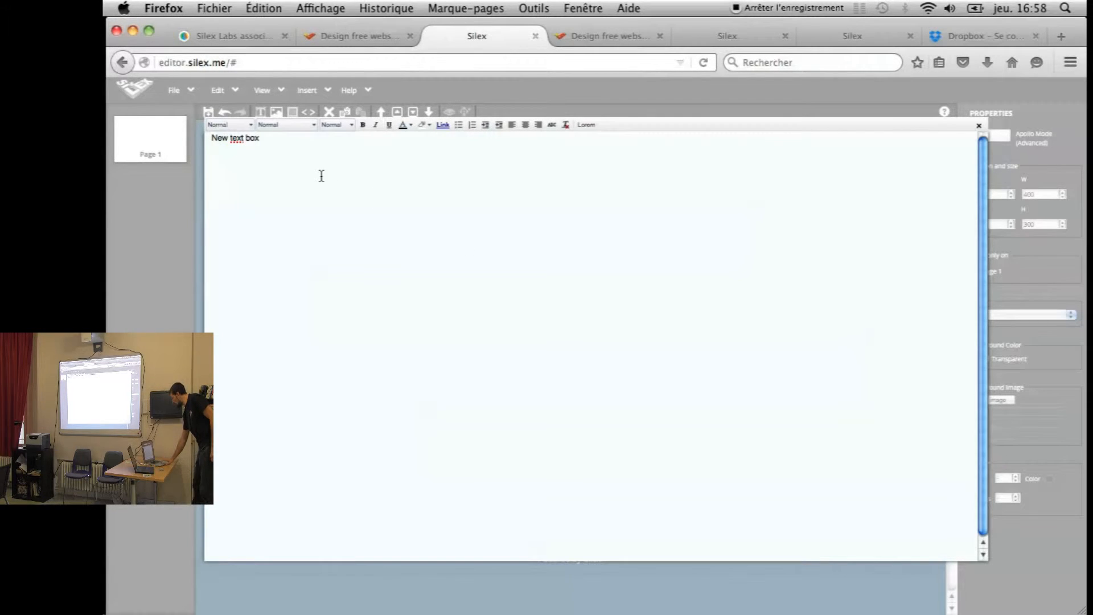
Replace the 'New text box' placeholder with 'On peut saisir du texte'
drag(264, 141, 165, 141)
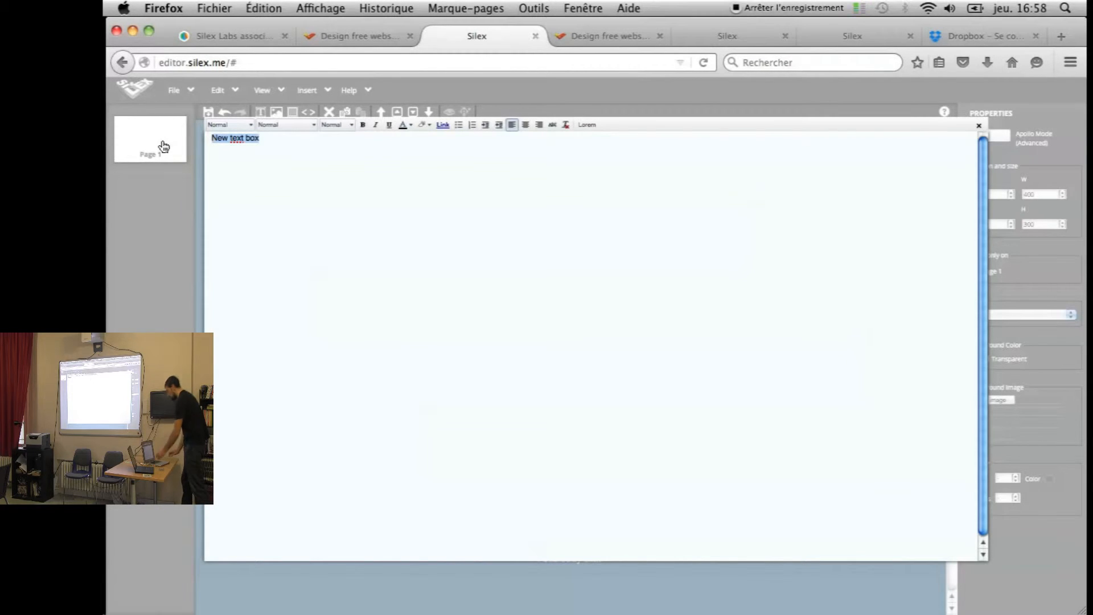
text(n peut saisir du texte)
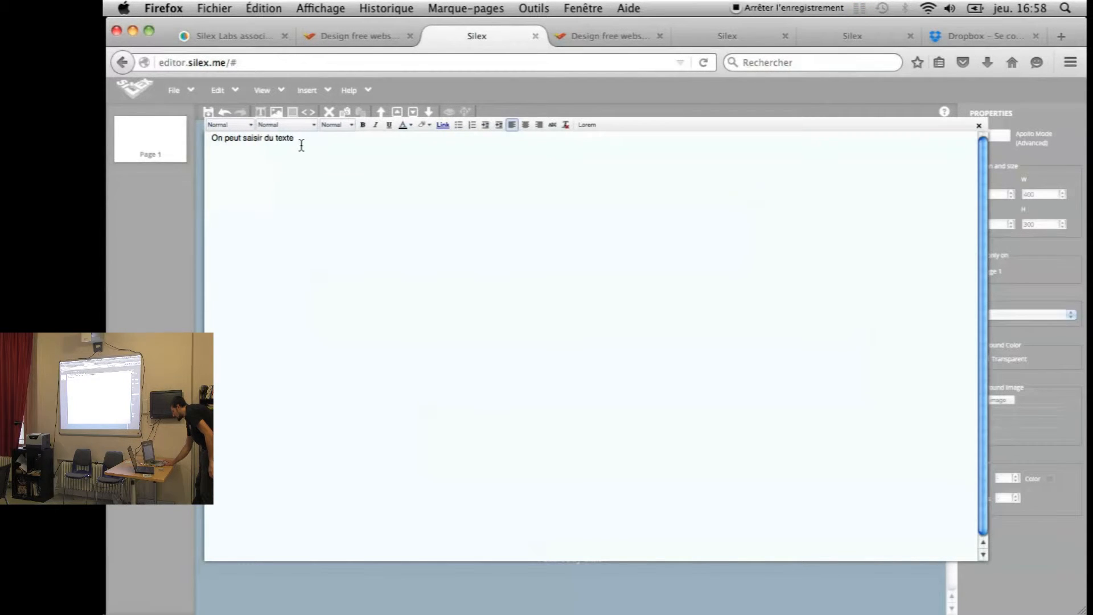
Set the line 'On peut saisir du texte' to Georgia font at Large size
click(221, 143)
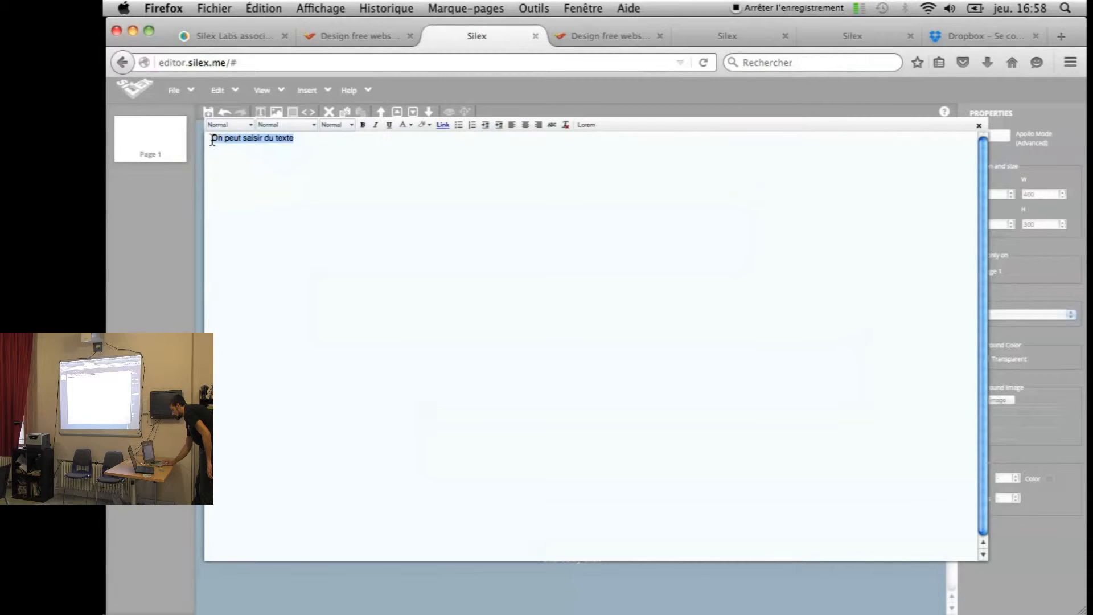
click(312, 124)
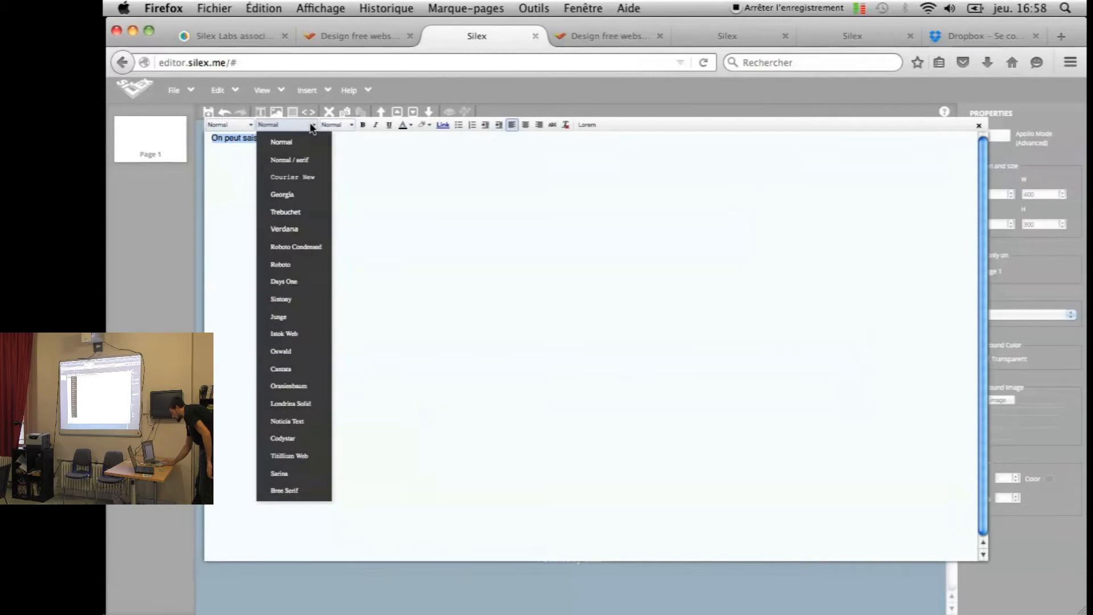
click(309, 195)
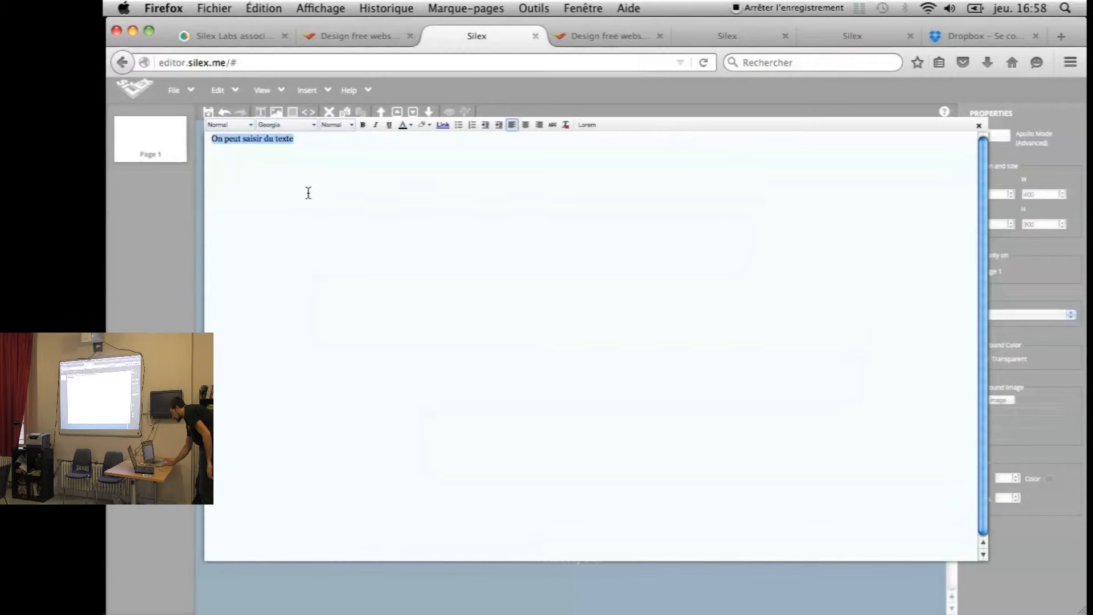
click(350, 126)
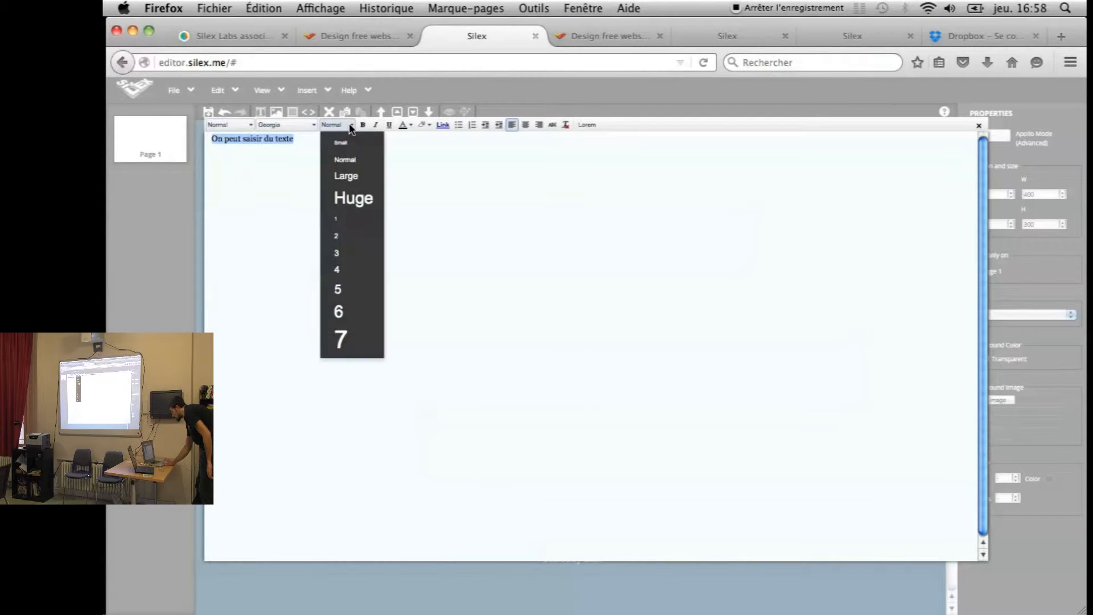
click(354, 180)
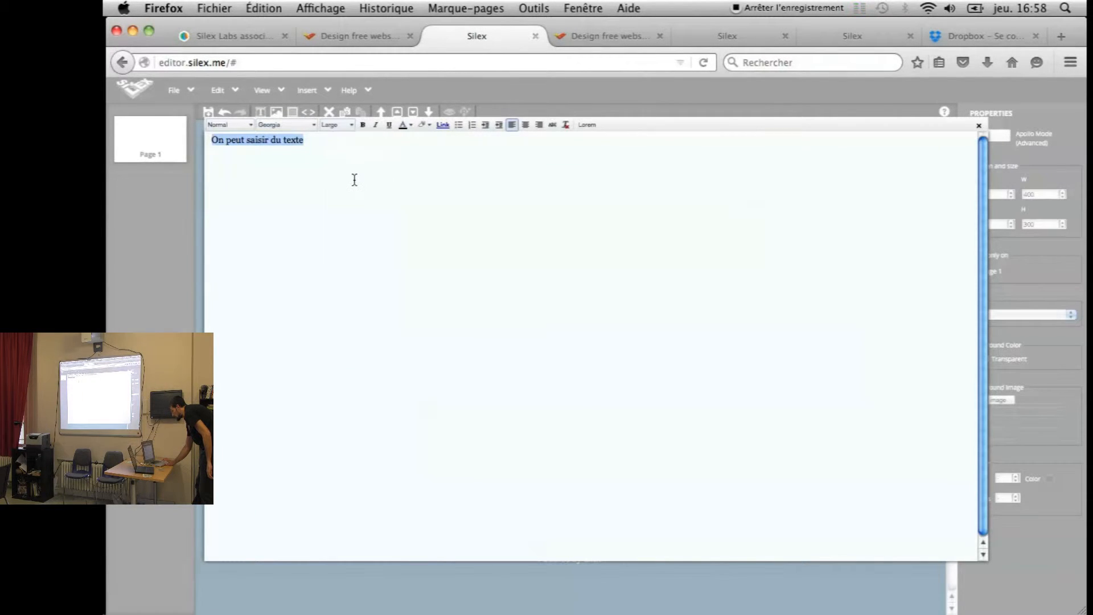
Make the line bold, dark teal and centred in the text box
click(363, 123)
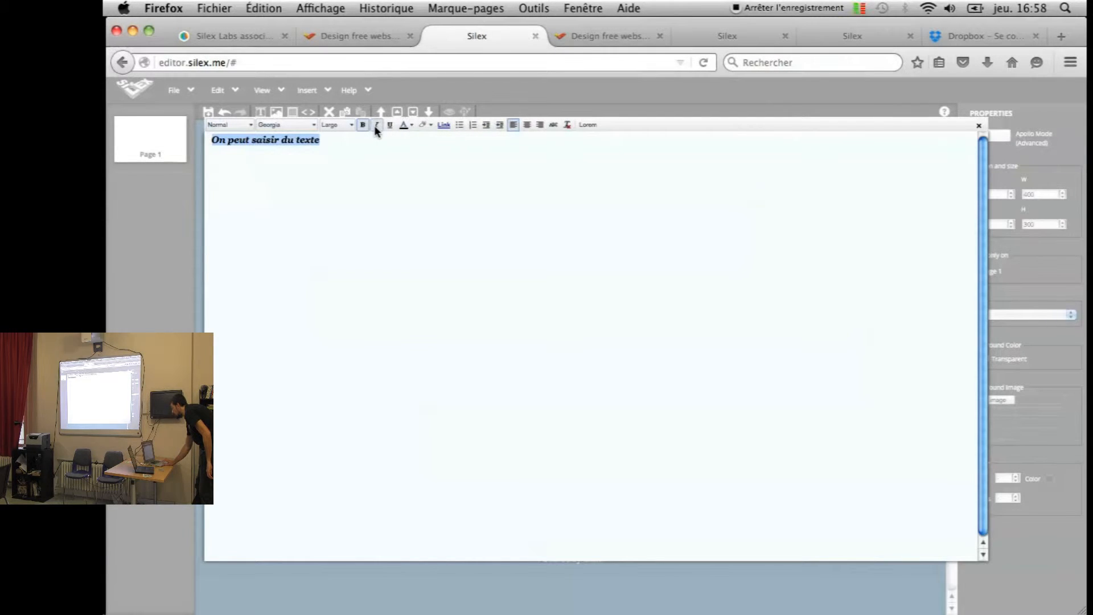
click(412, 127)
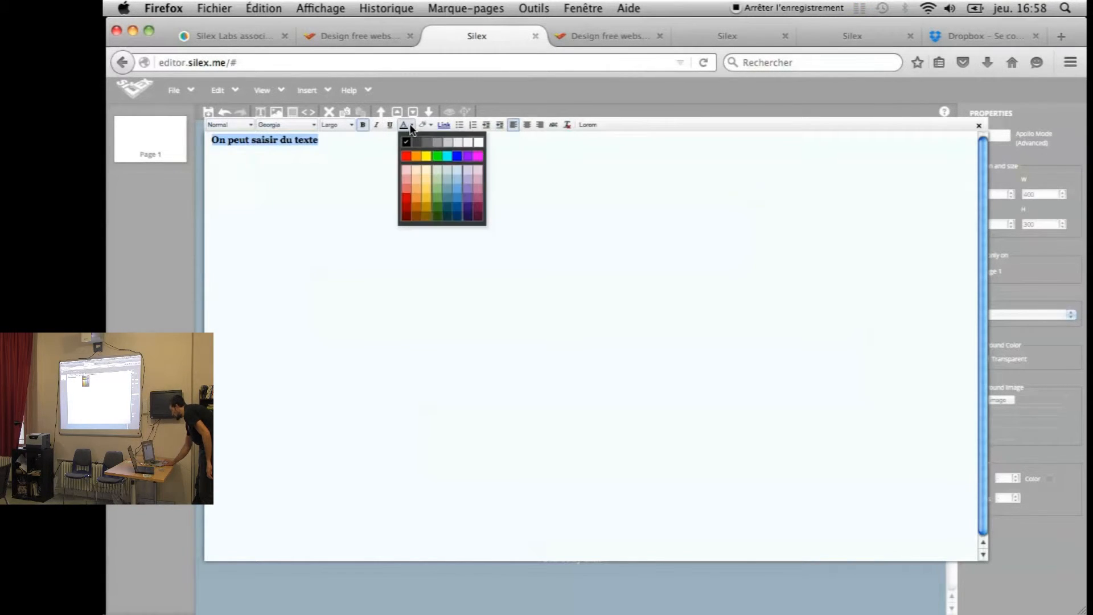
click(447, 210)
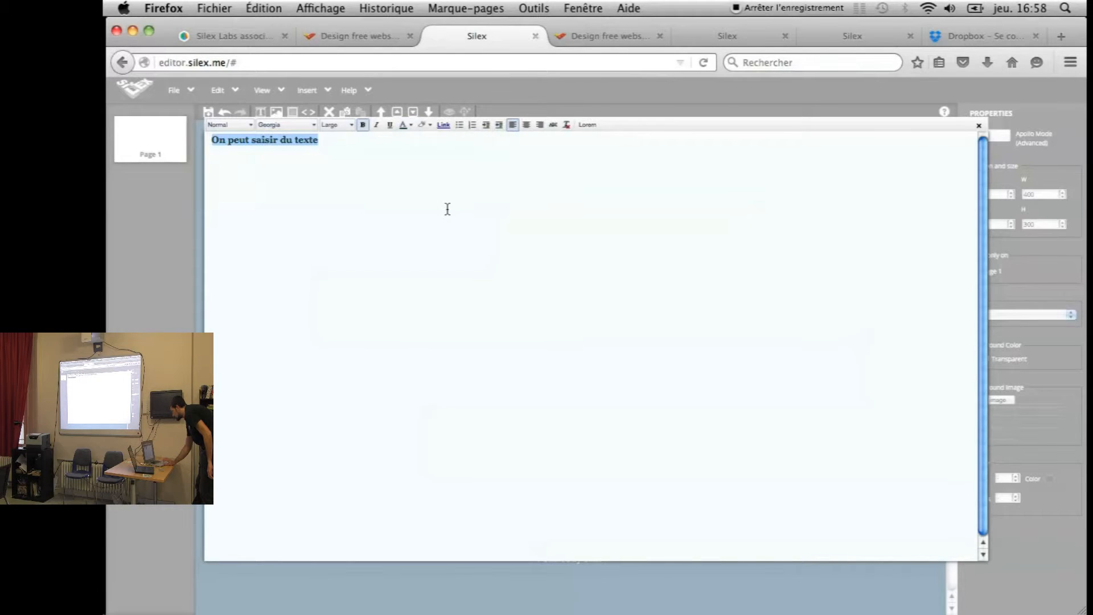
click(525, 125)
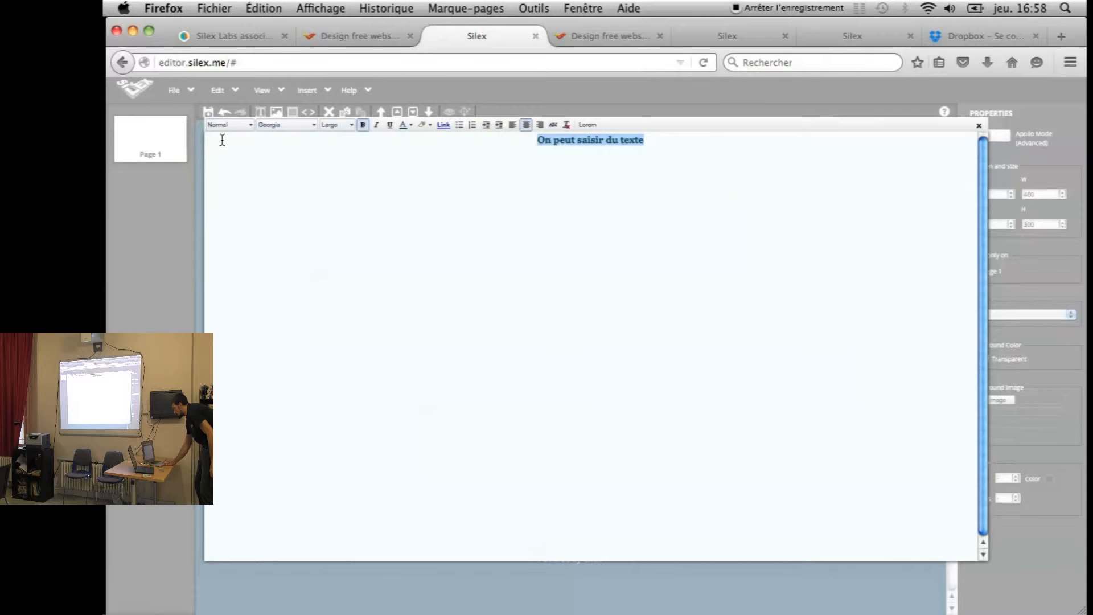
click(248, 125)
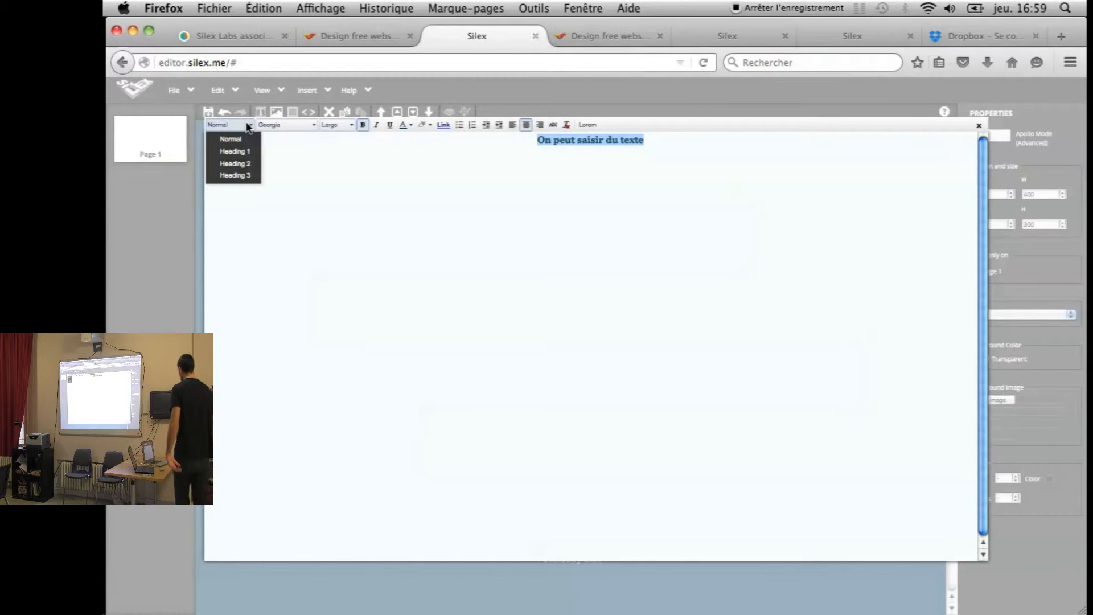
click(285, 125)
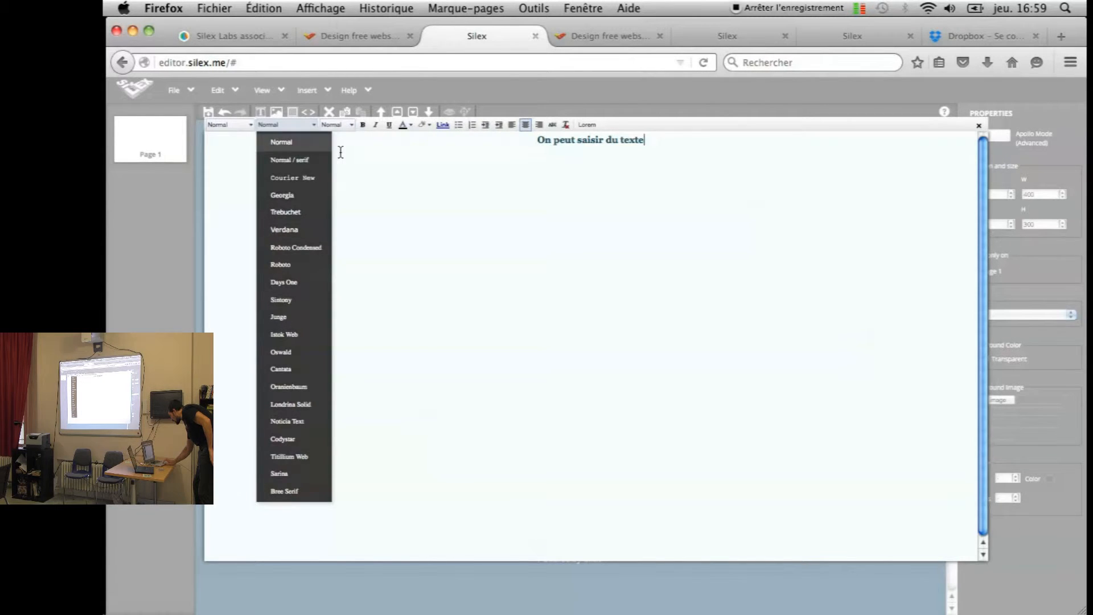
click(312, 129)
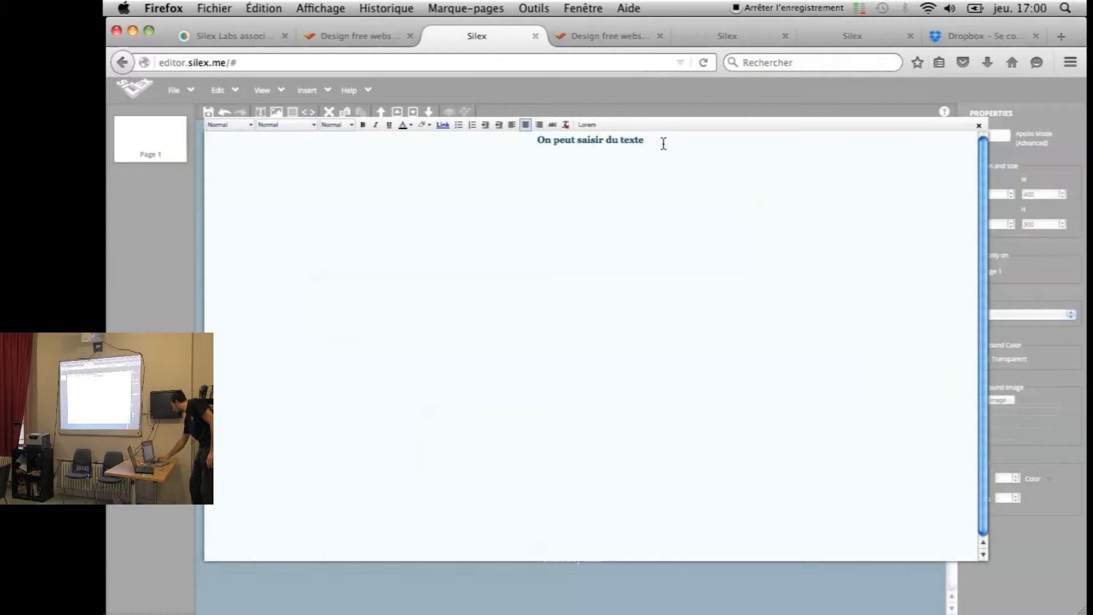
click(590, 147)
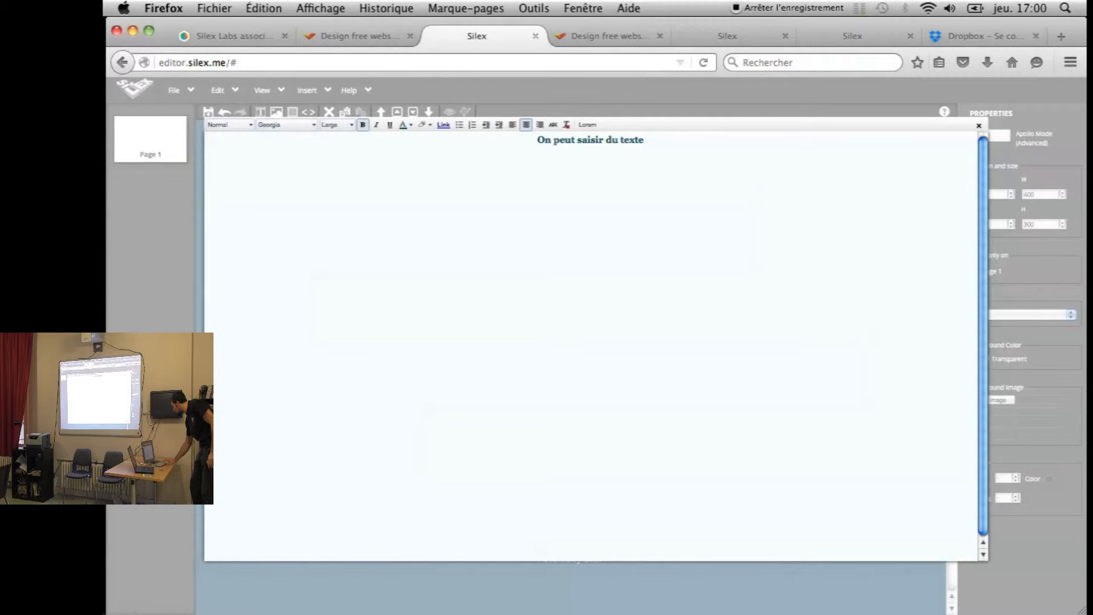
Insert two lorem ipsum paragraphs under the heading and close the text editor
click(590, 124)
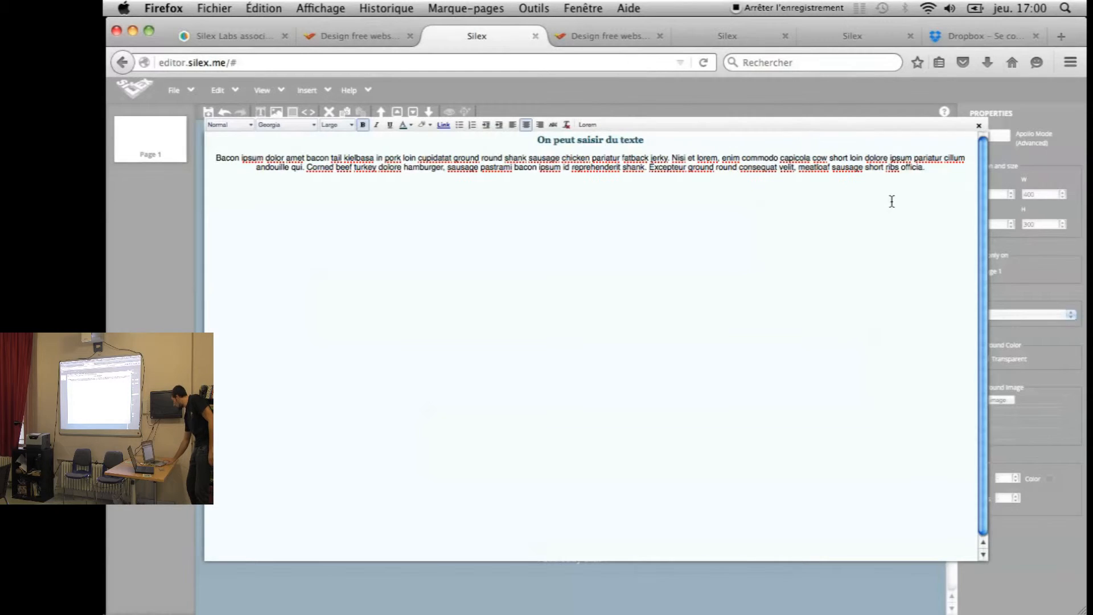
click(587, 124)
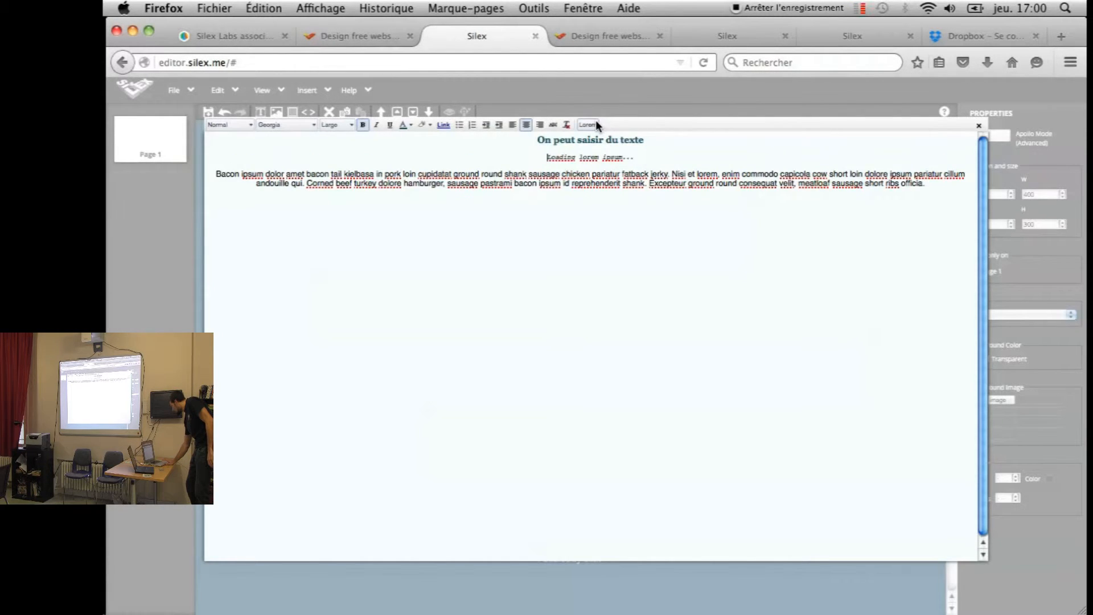
click(650, 94)
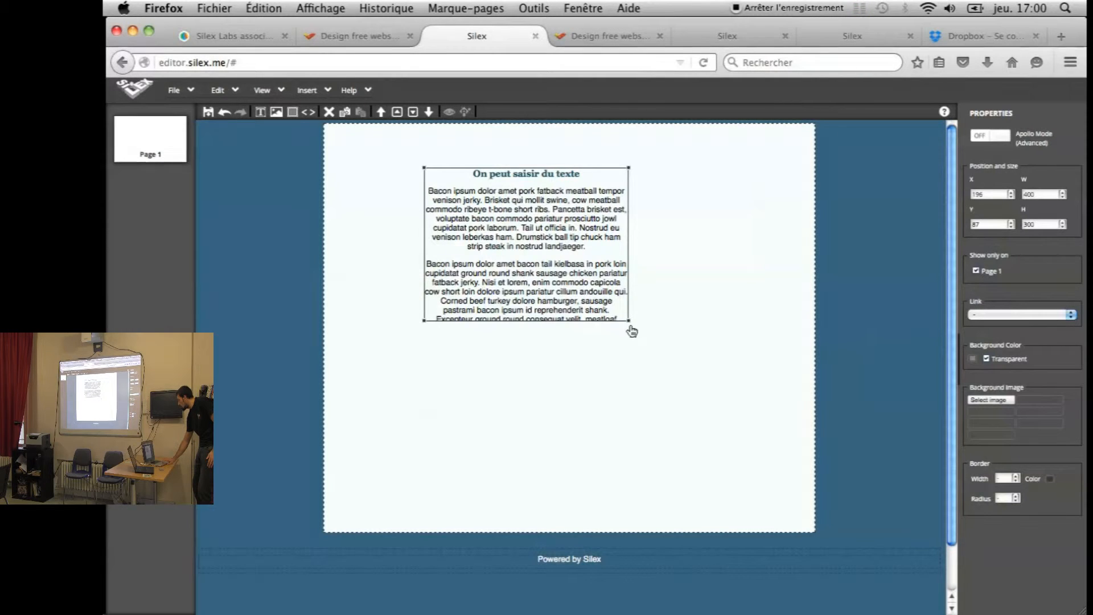
Enlarge the text box to 434 by 335 and set both lorem ipsum paragraphs to Large
drag(629, 324, 647, 342)
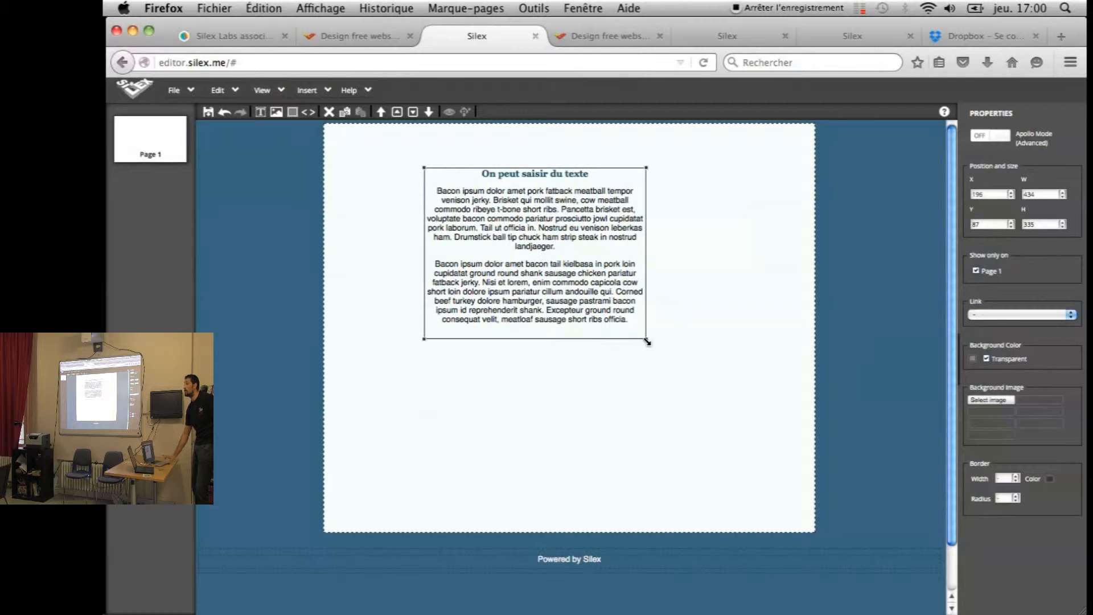
double_click(541, 252)
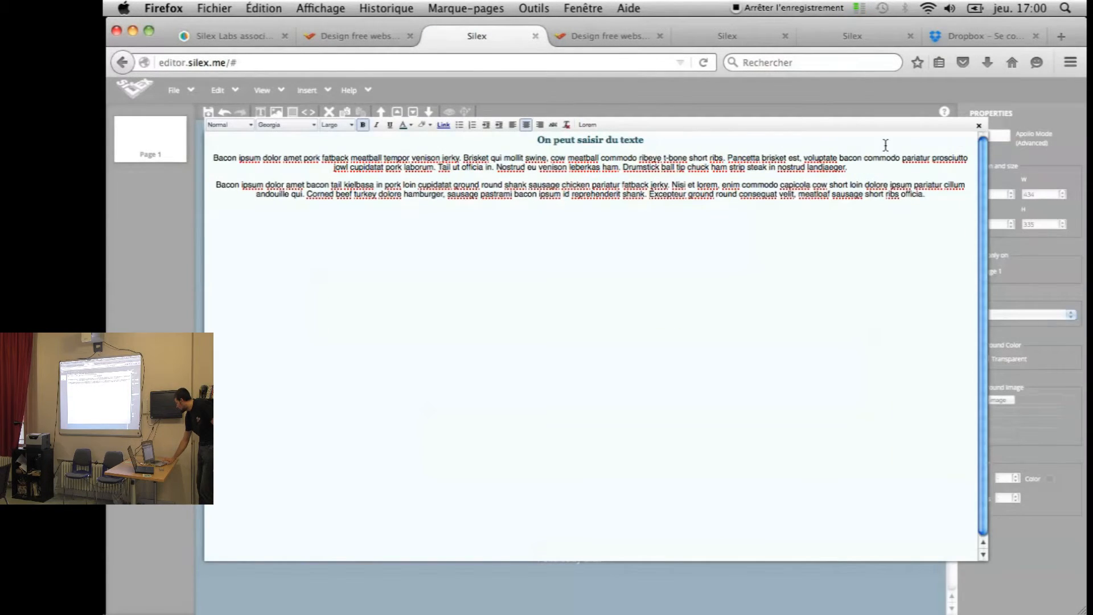
drag(927, 196, 193, 157)
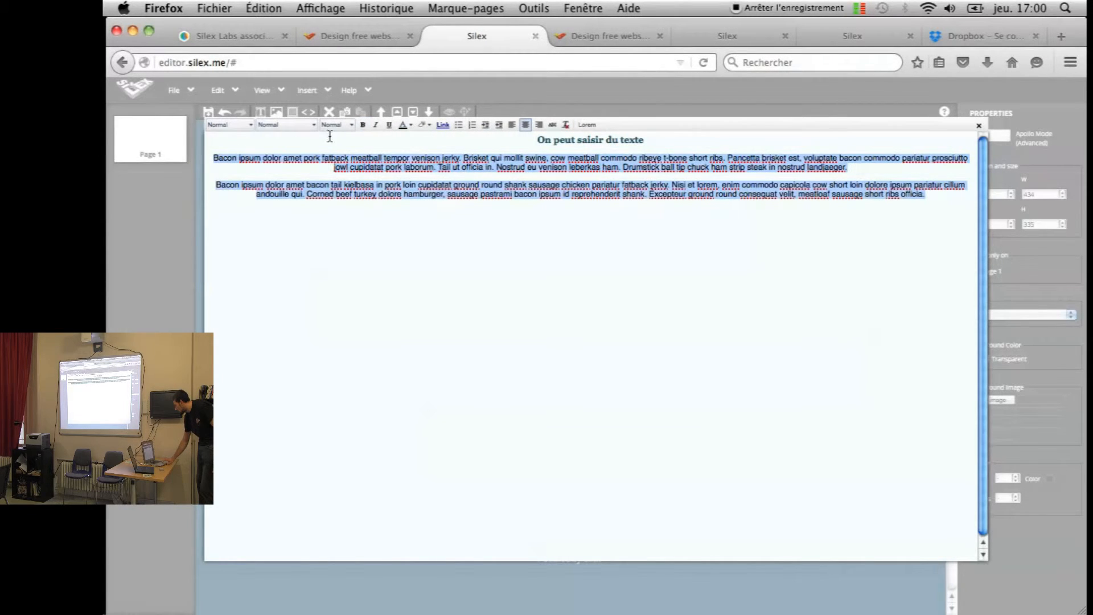
click(345, 127)
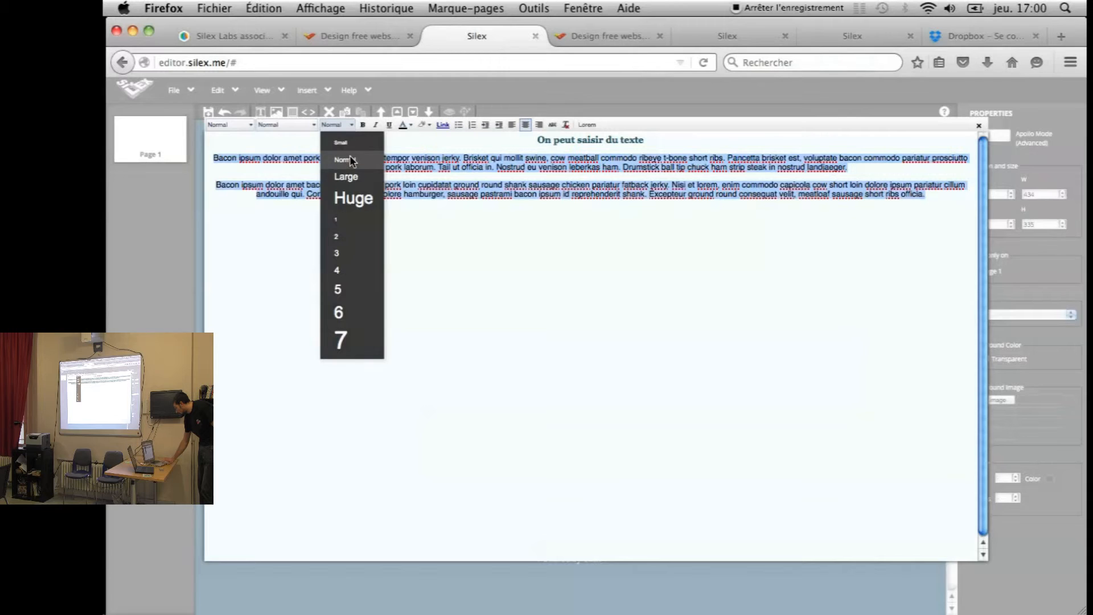
click(350, 175)
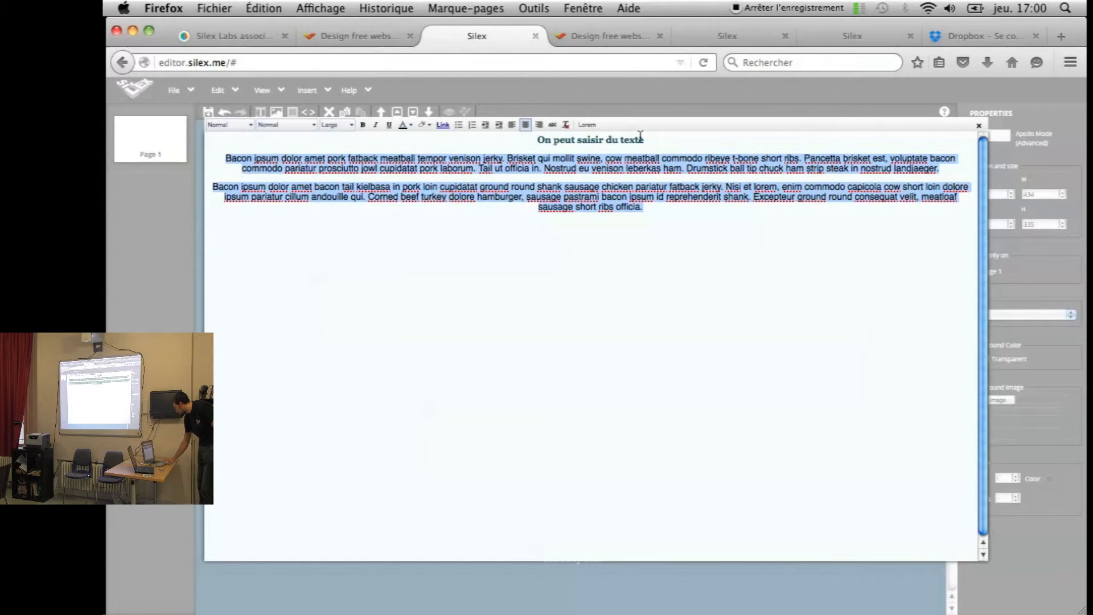
Make the heading 'On peut saisir du texte' Huge, then remove all its formatting
drag(643, 139, 511, 139)
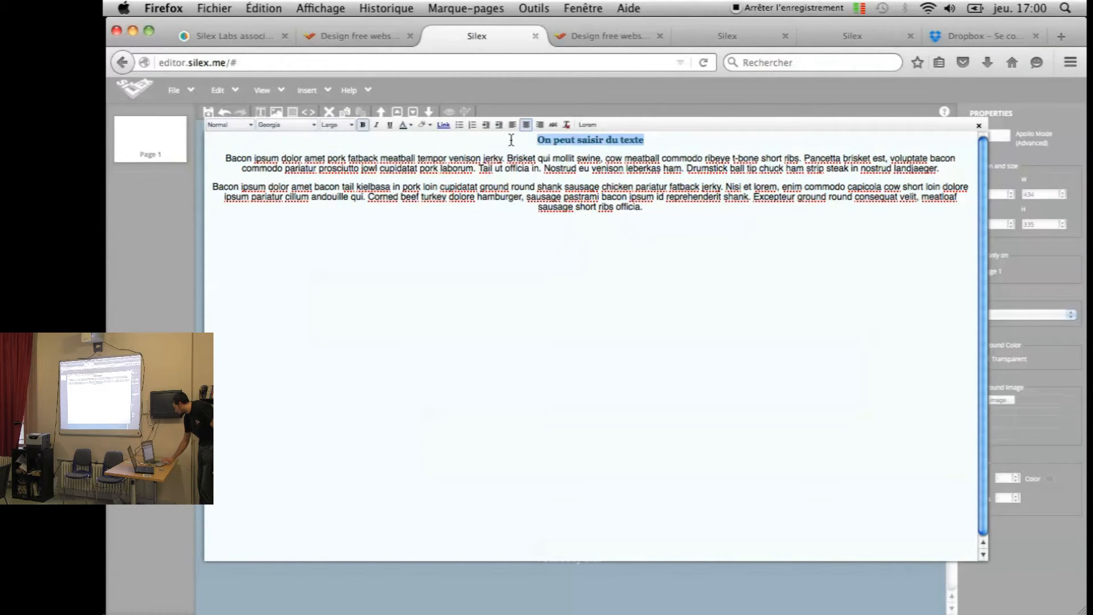
click(348, 124)
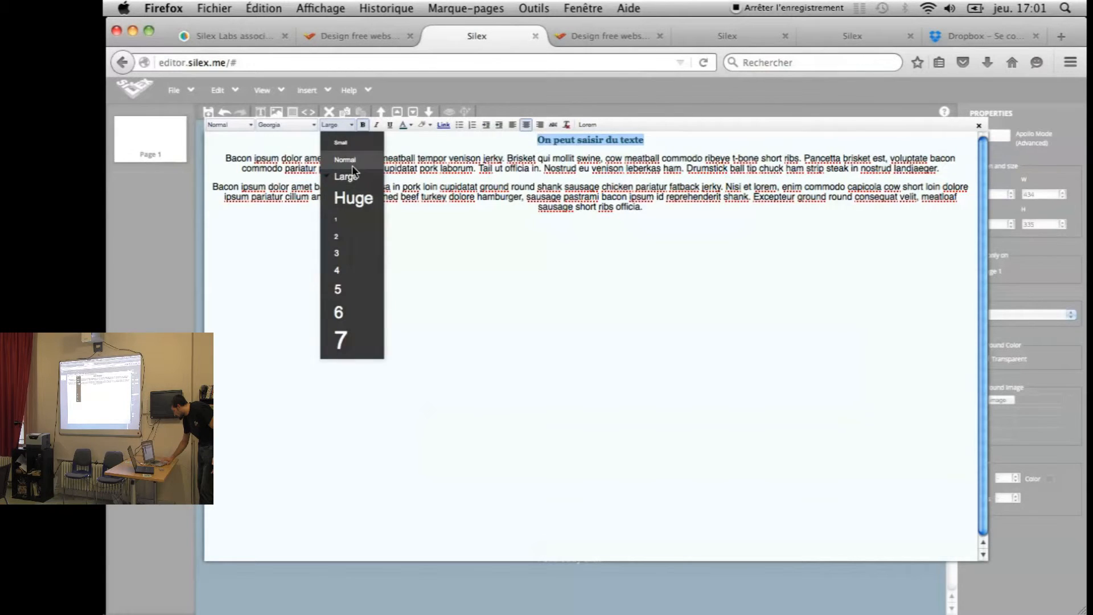
click(353, 197)
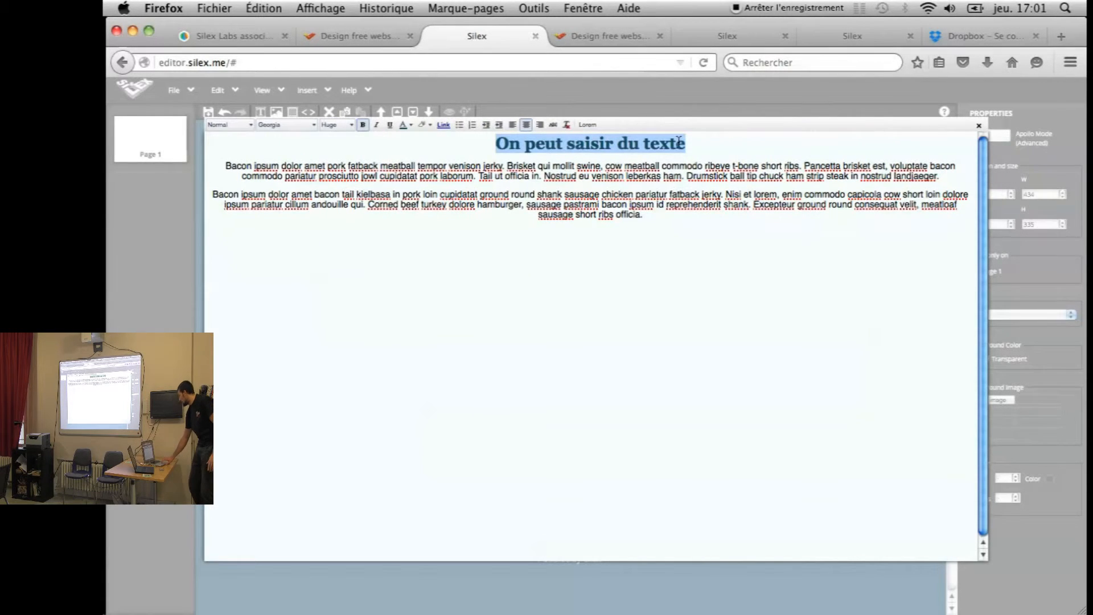
click(567, 124)
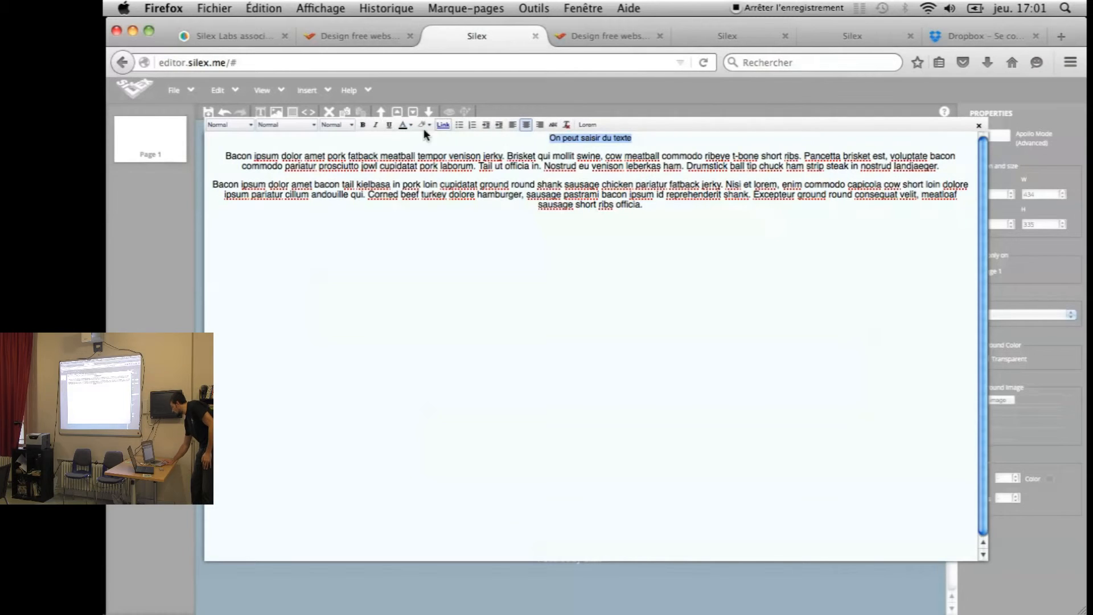
Restyle the heading as bold, Huge and dark teal, then close the text editor
click(362, 125)
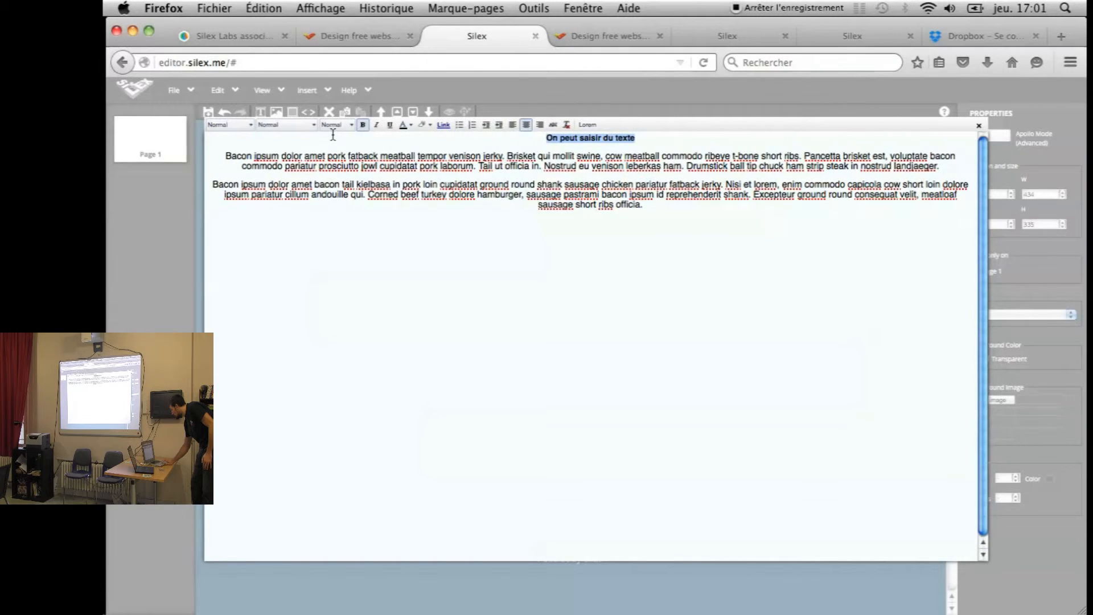
click(349, 125)
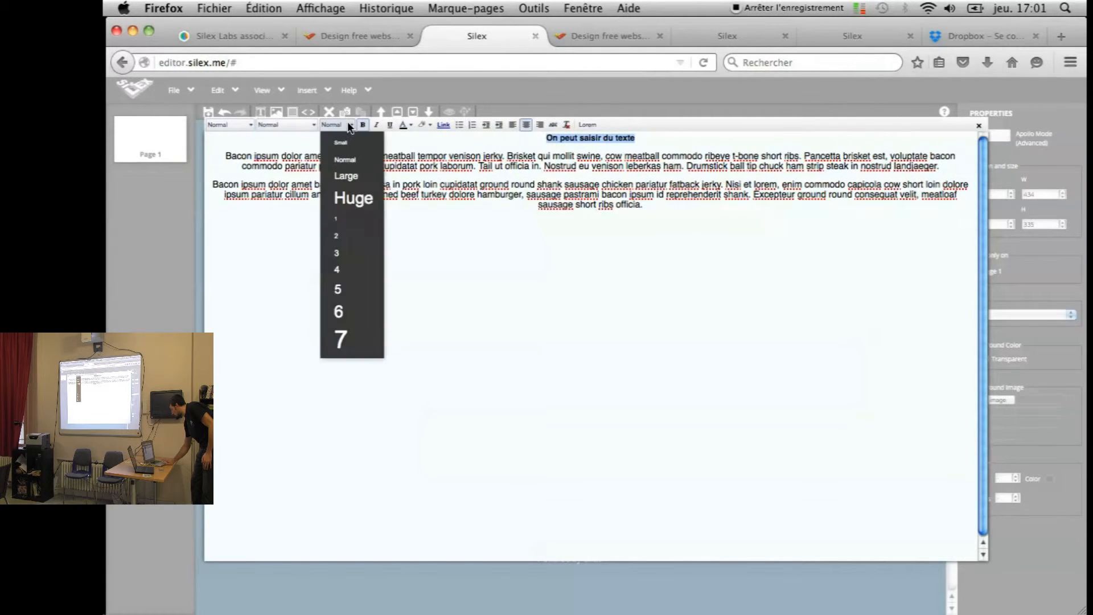
click(345, 200)
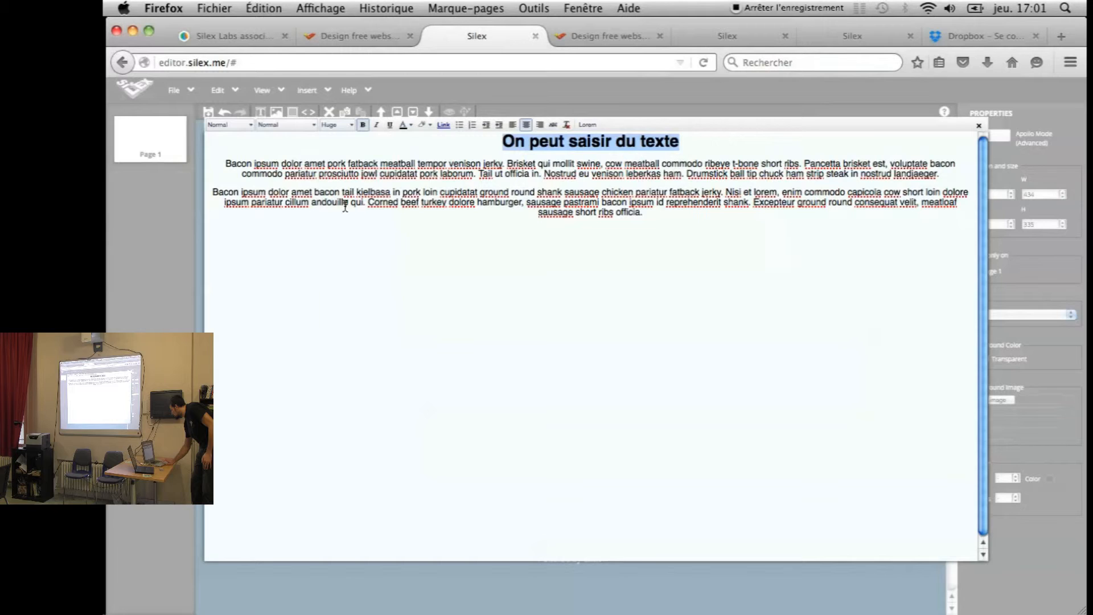
click(411, 126)
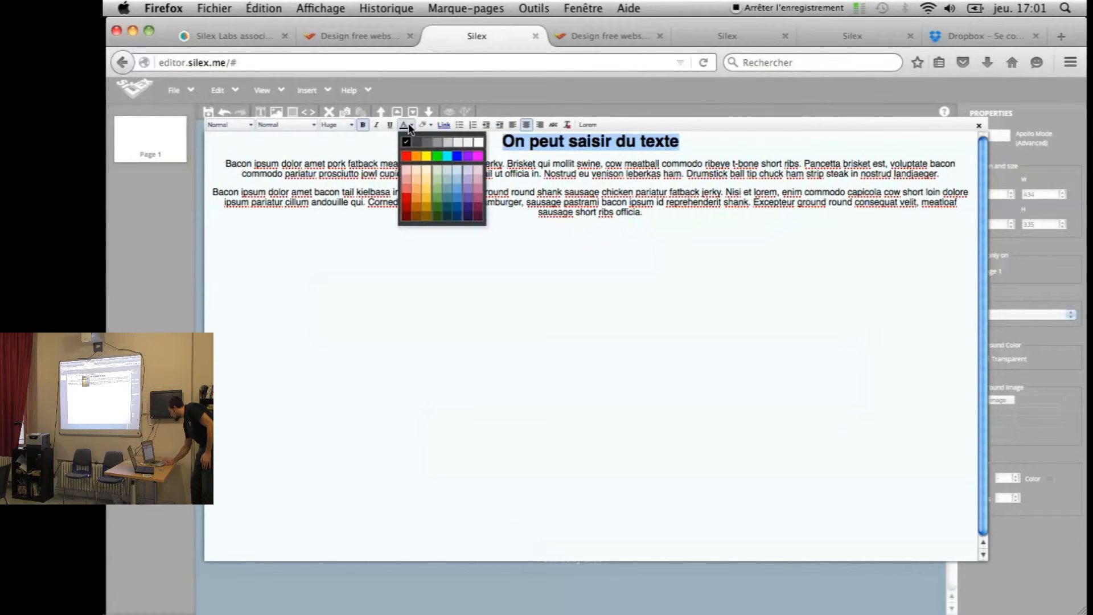
click(447, 212)
click(544, 245)
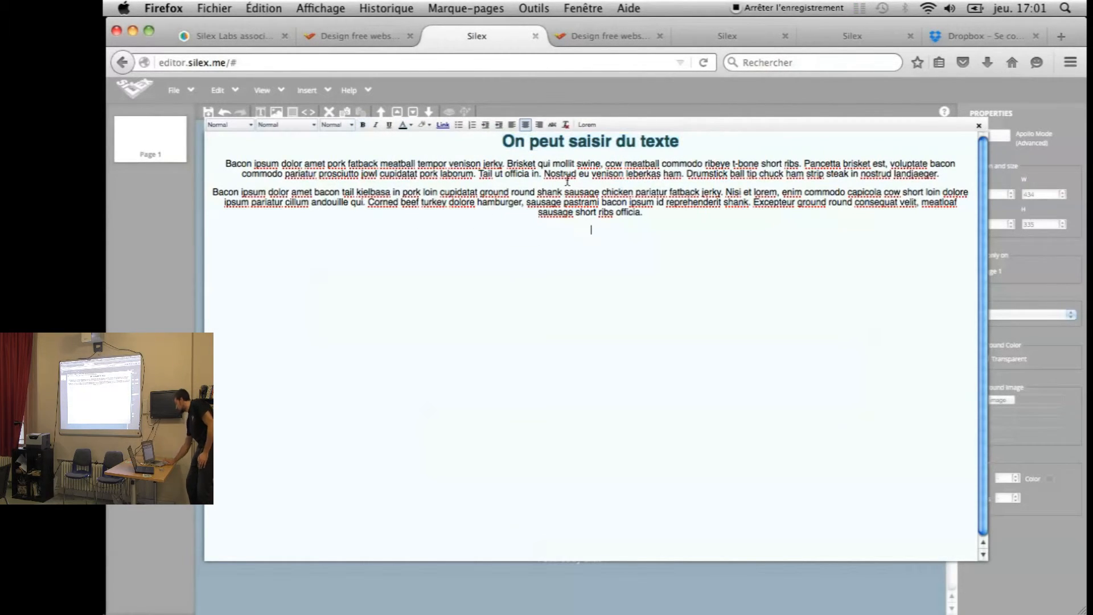
click(620, 92)
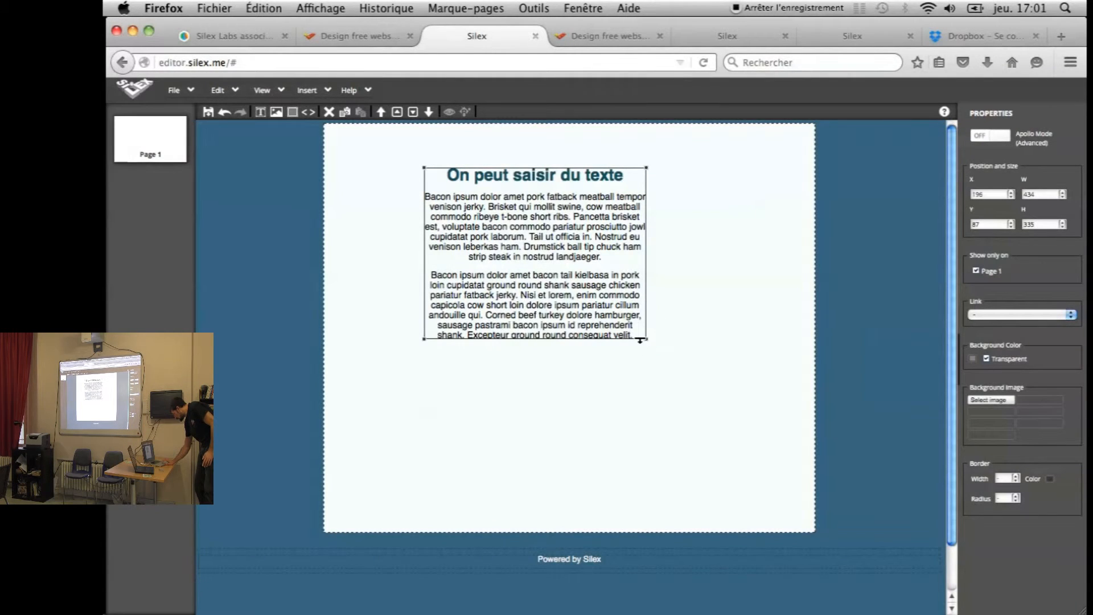
Enlarge the text box to 455 by 368 and move it to X 406, Y 107
drag(649, 341, 658, 357)
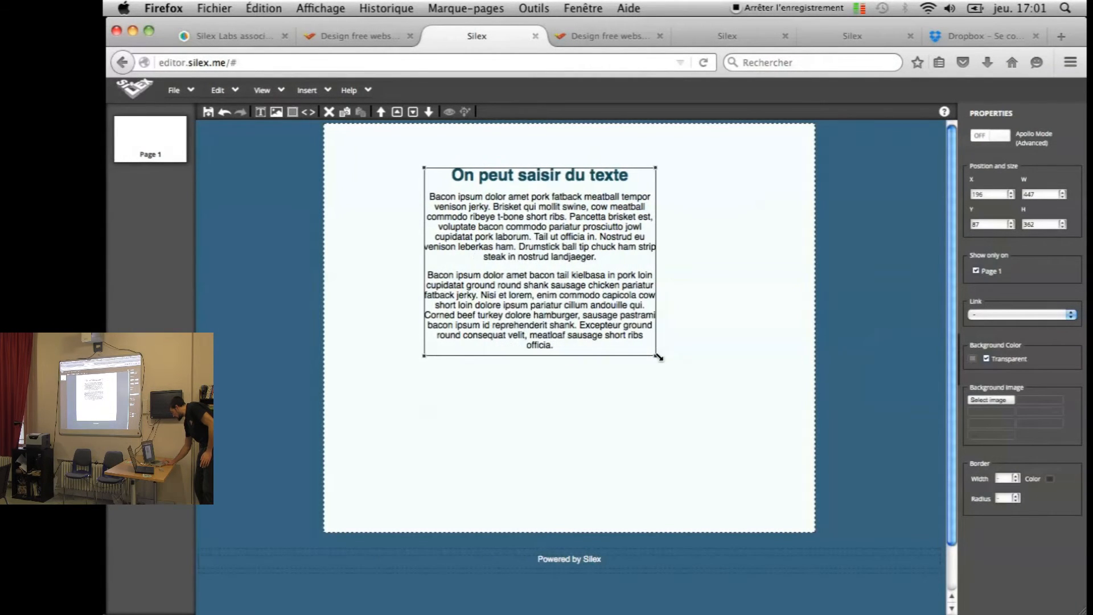
drag(550, 267, 648, 272)
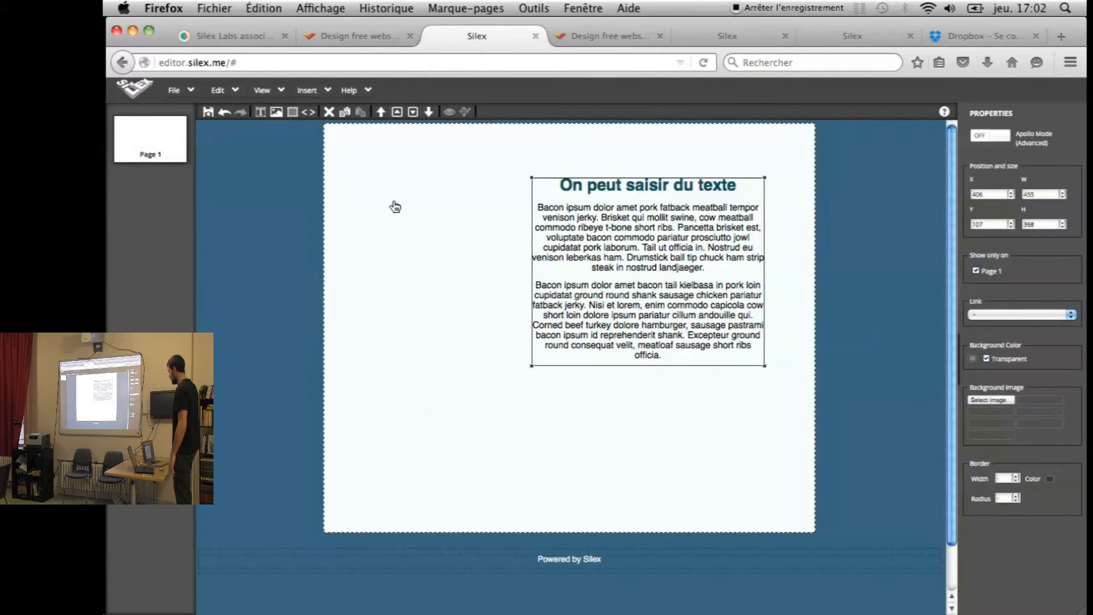
click(191, 91)
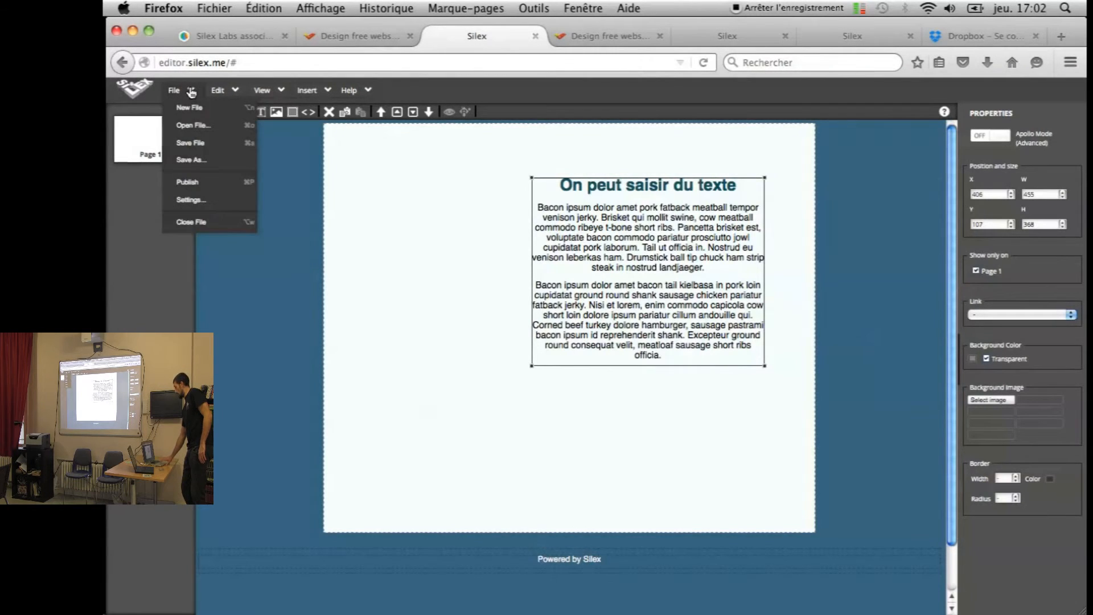
Start Save As and log out of all cloud drives in the Cloud Explorer
click(192, 143)
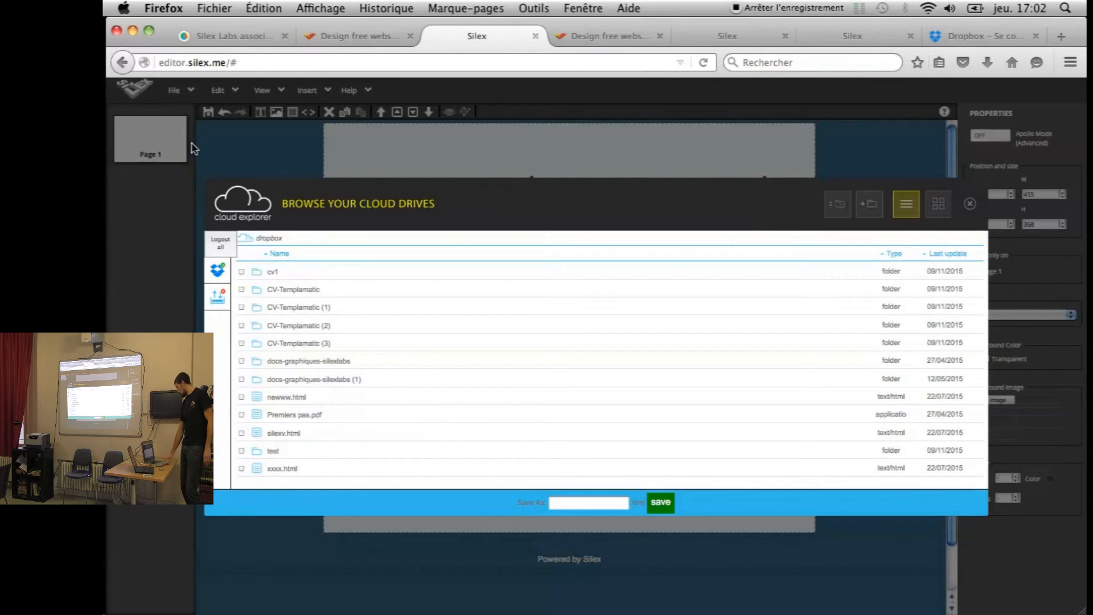
click(219, 242)
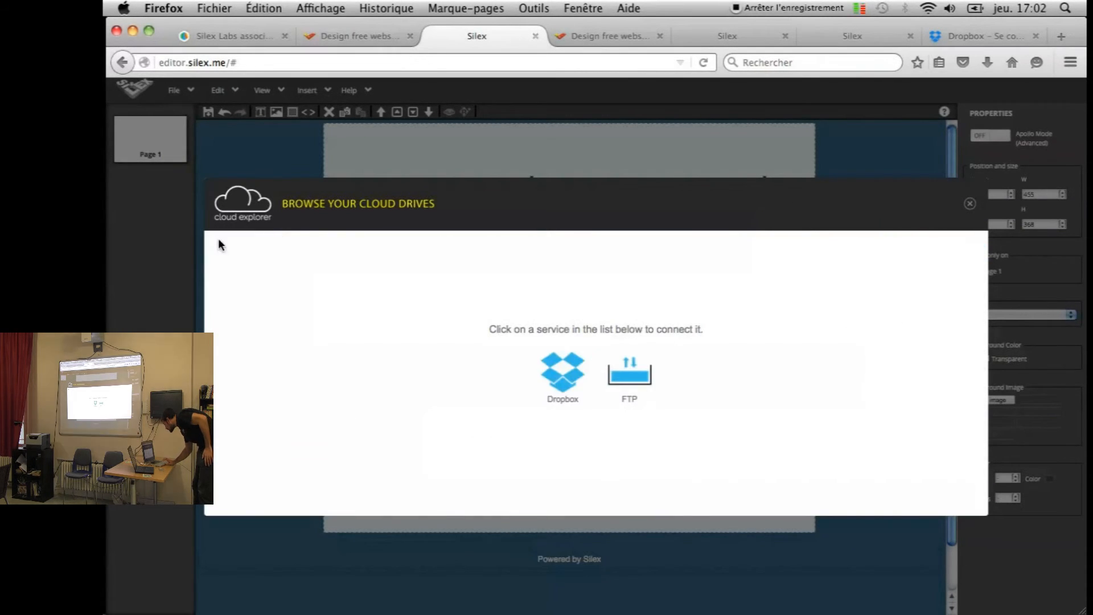
Choose Dropbox as the cloud service to connect for saving
click(565, 373)
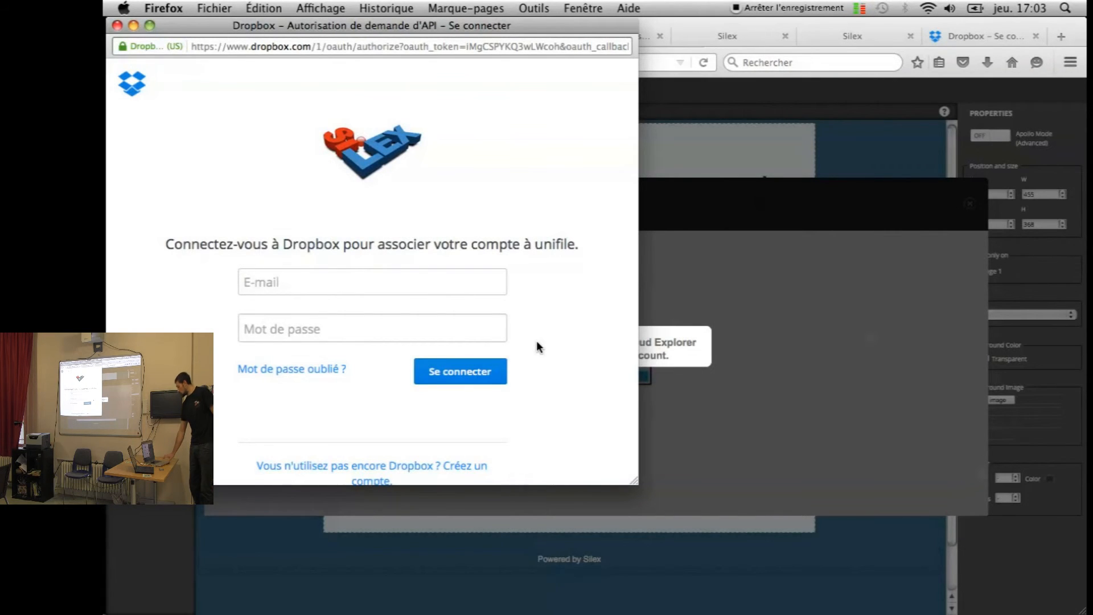
Enter the Dropbox account e-mail and password and submit the sign-in
click(254, 284)
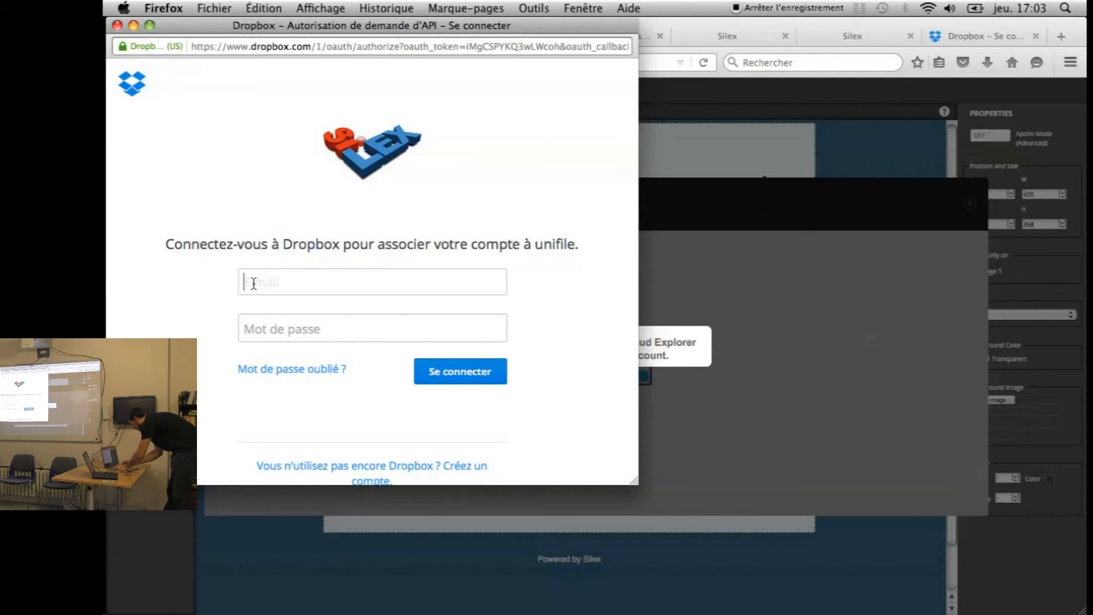
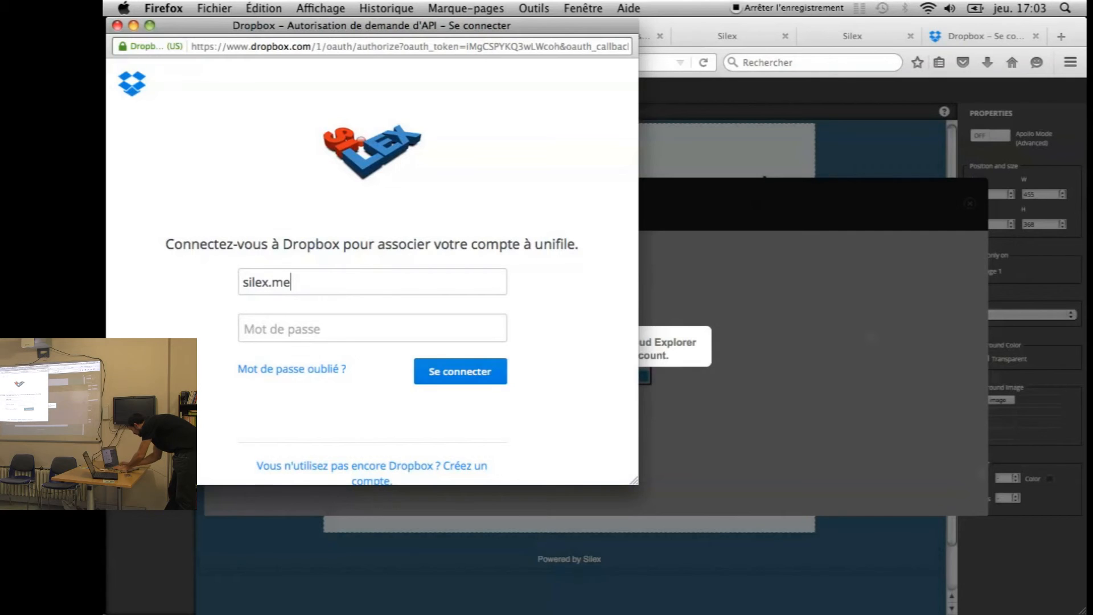
key(Tab)
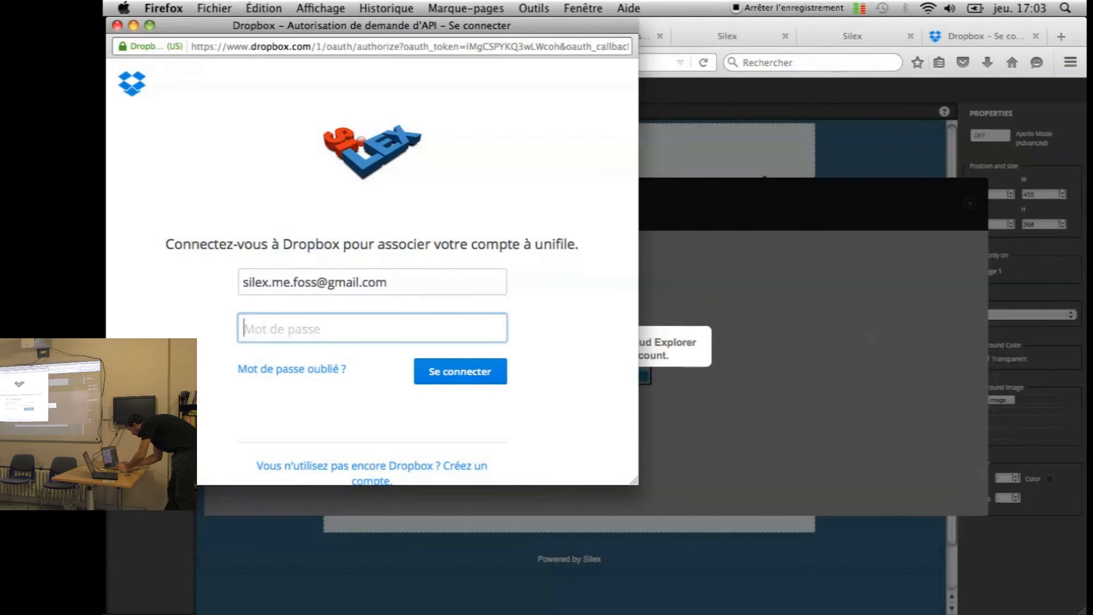
text(••••••••••••)
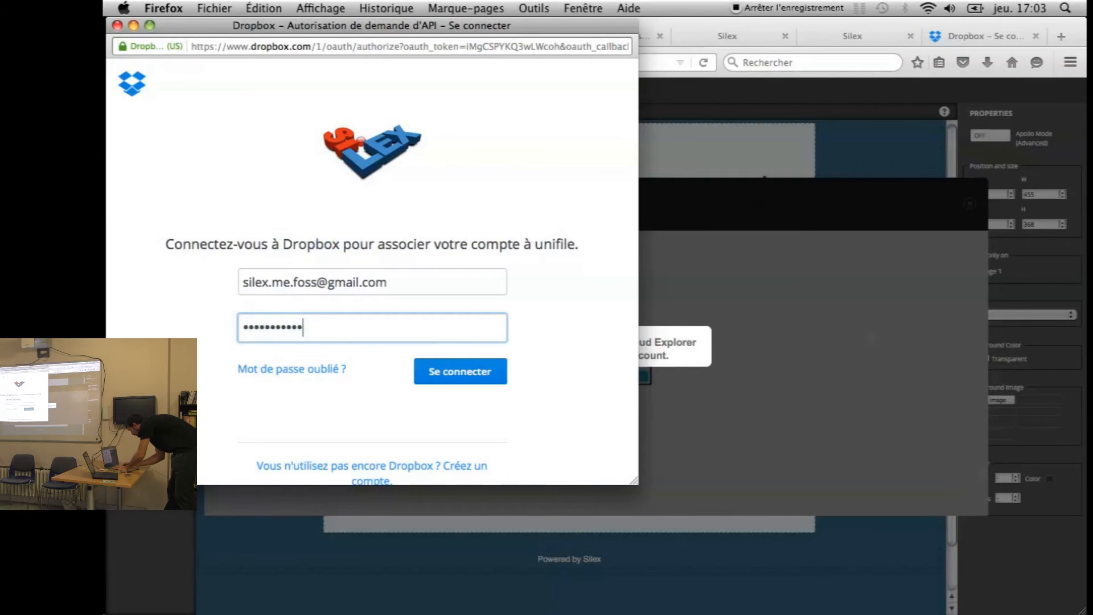
key(Return)
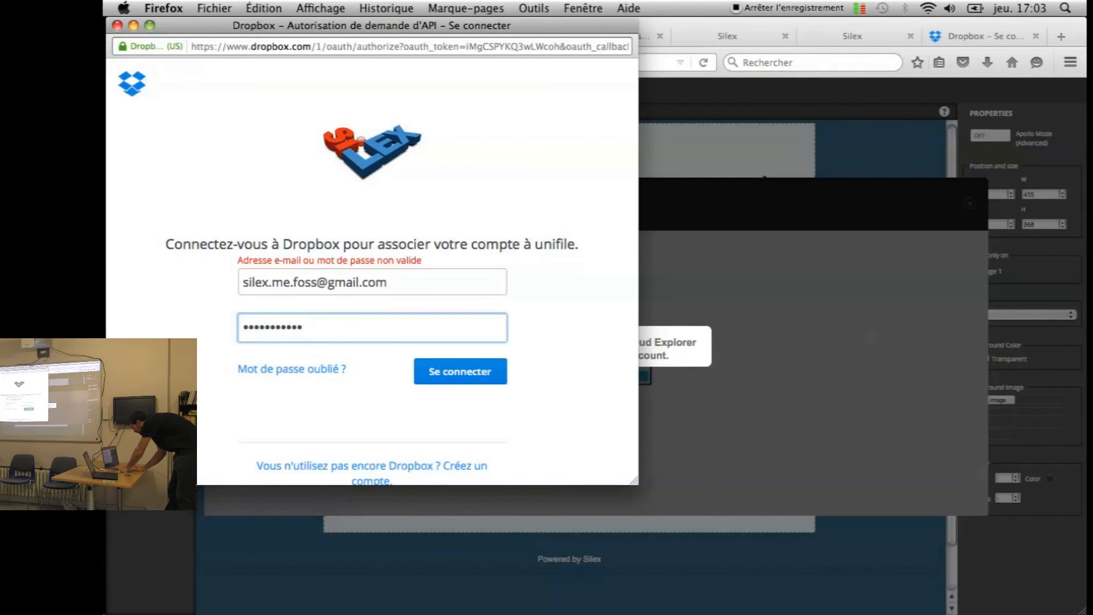
Retype the correct password, sign in again and authorise Silex to access Dropbox
key(super+Tab)
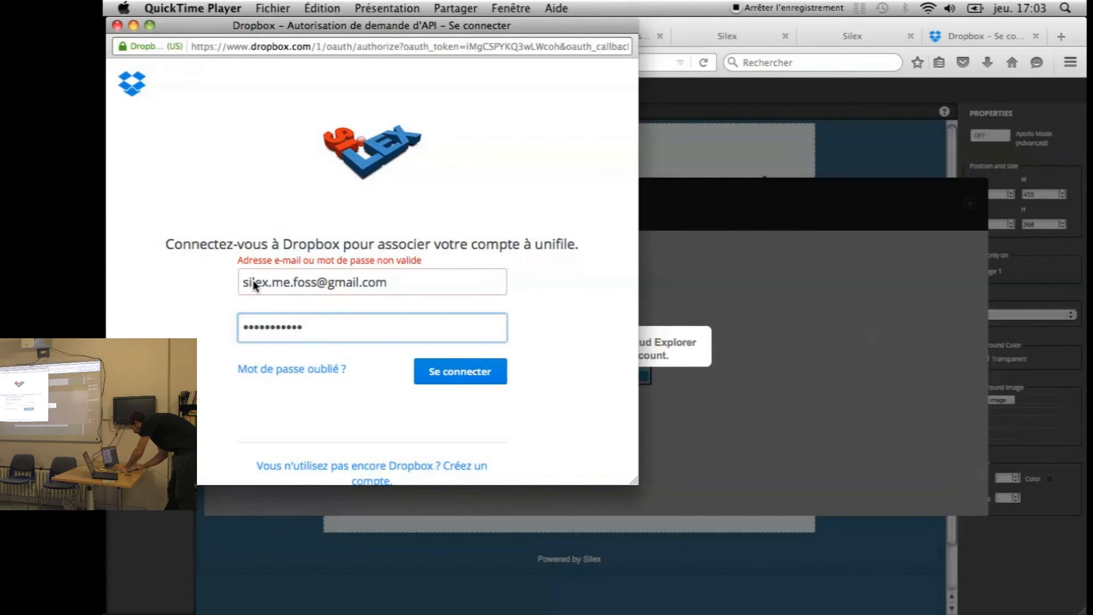
click(313, 328)
key(super+a)
text(•••••••••••)
key(Return)
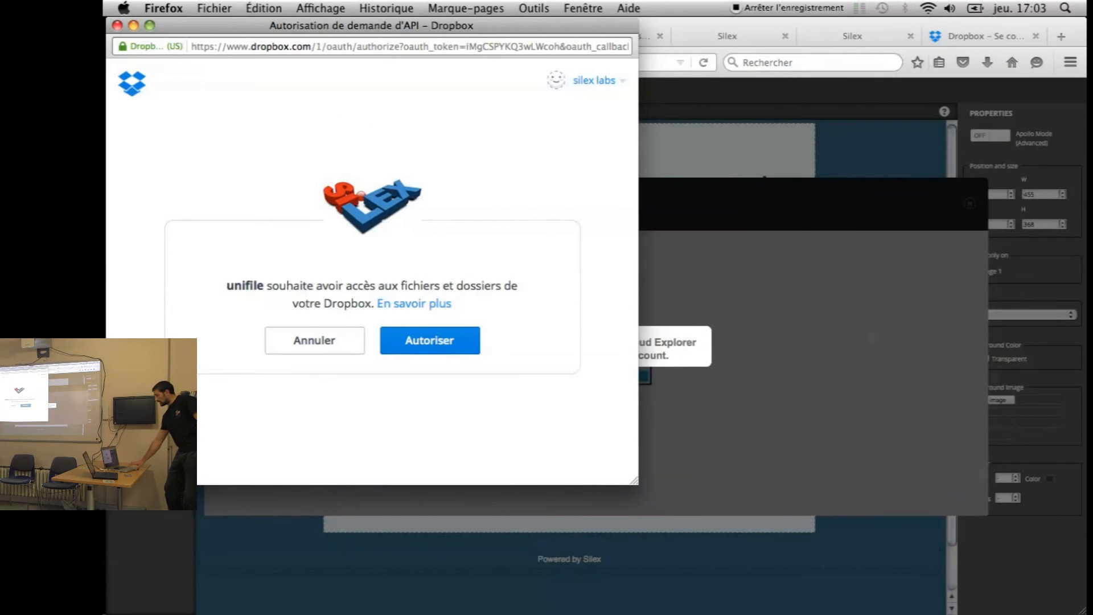
click(401, 339)
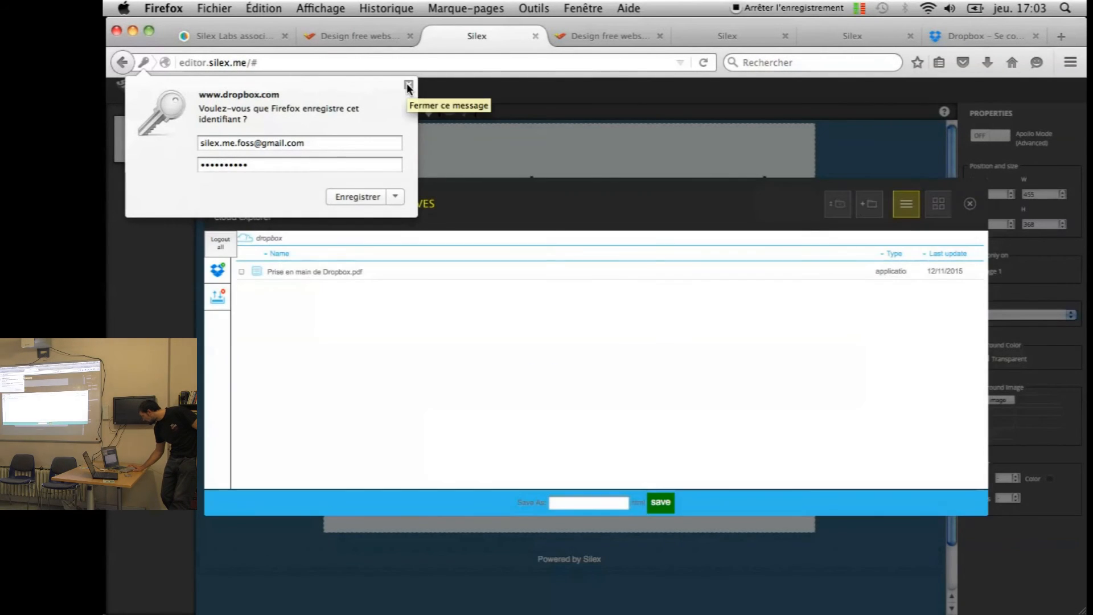
click(408, 86)
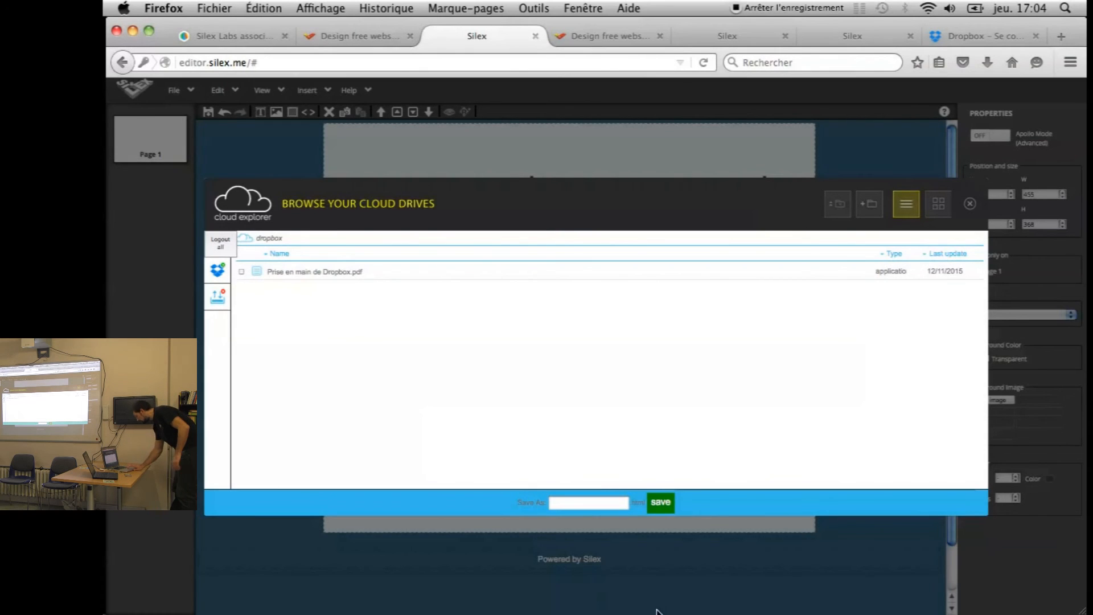
Save the page to the Dropbox root folder under the file name 'sitesilex'
click(586, 501)
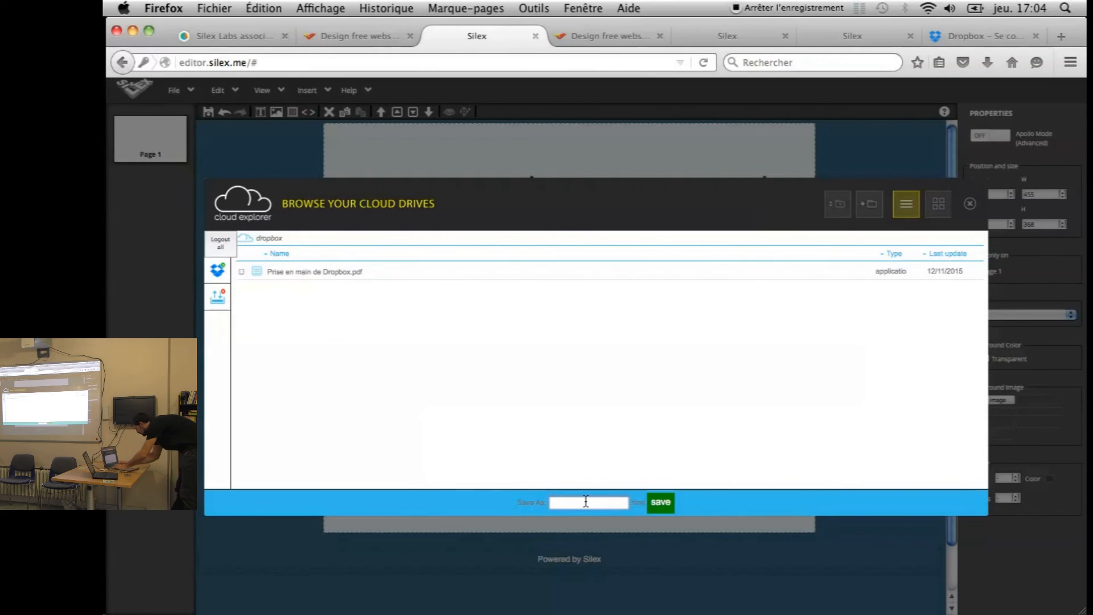
text(sitesilex)
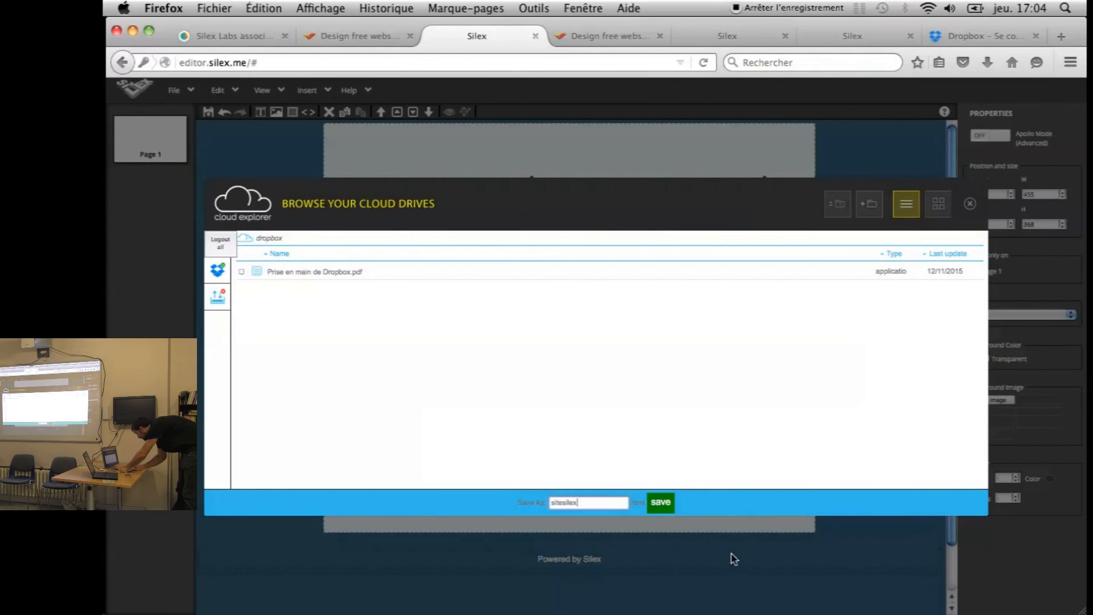
click(659, 506)
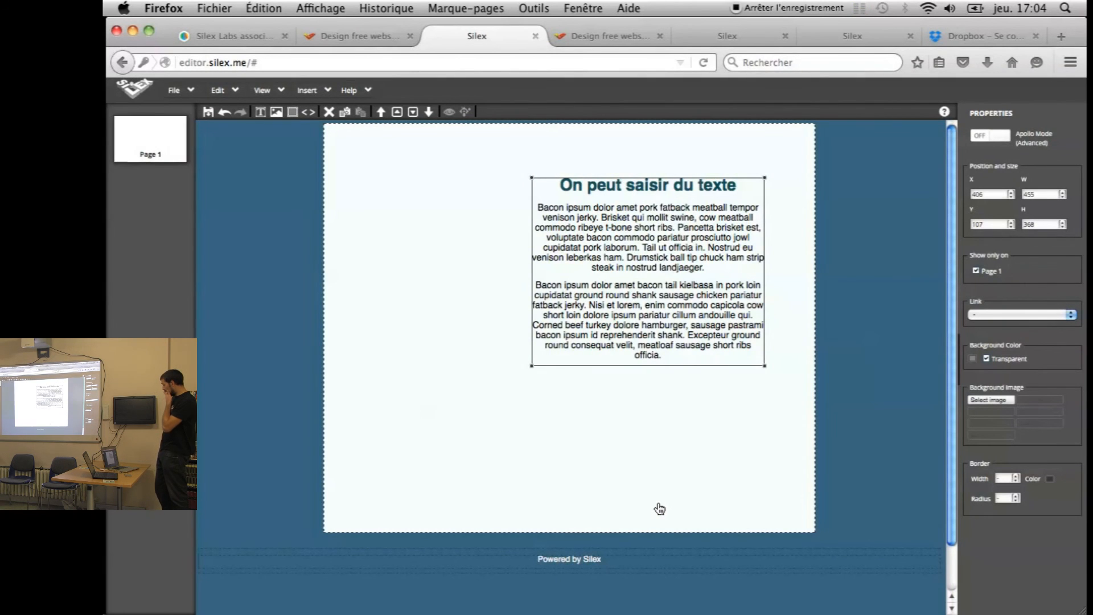